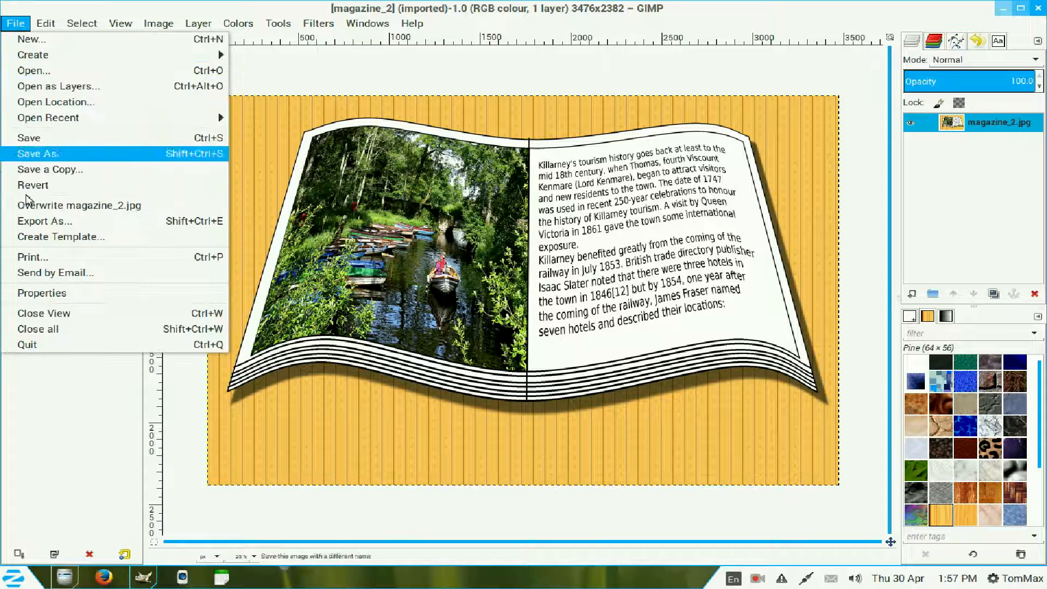
# Step: Close all open images and open the recent file crop_boat.jpg
pyautogui.click(100, 330)
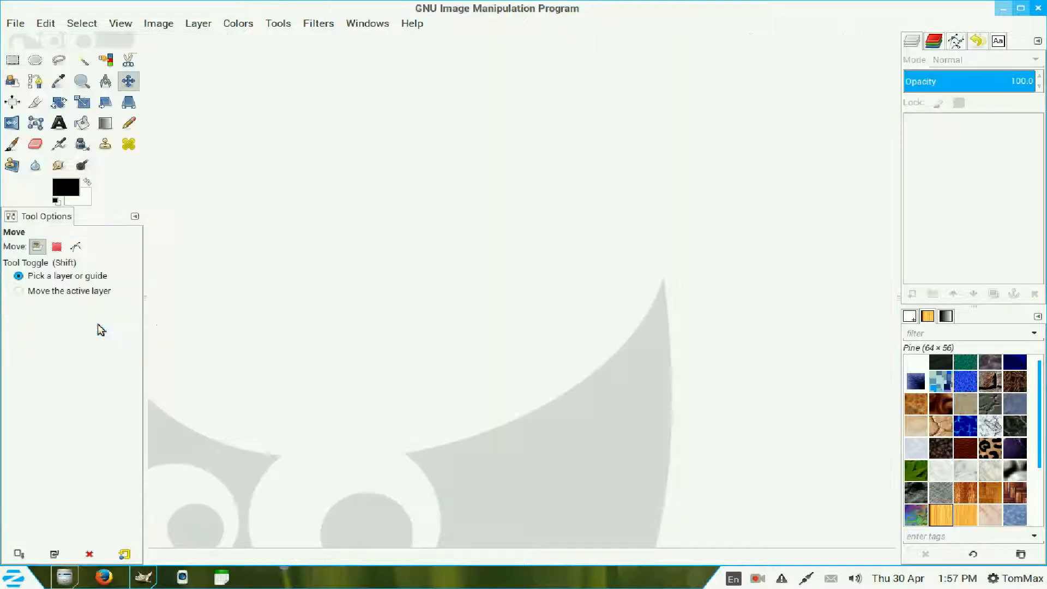
pyautogui.click(14, 24)
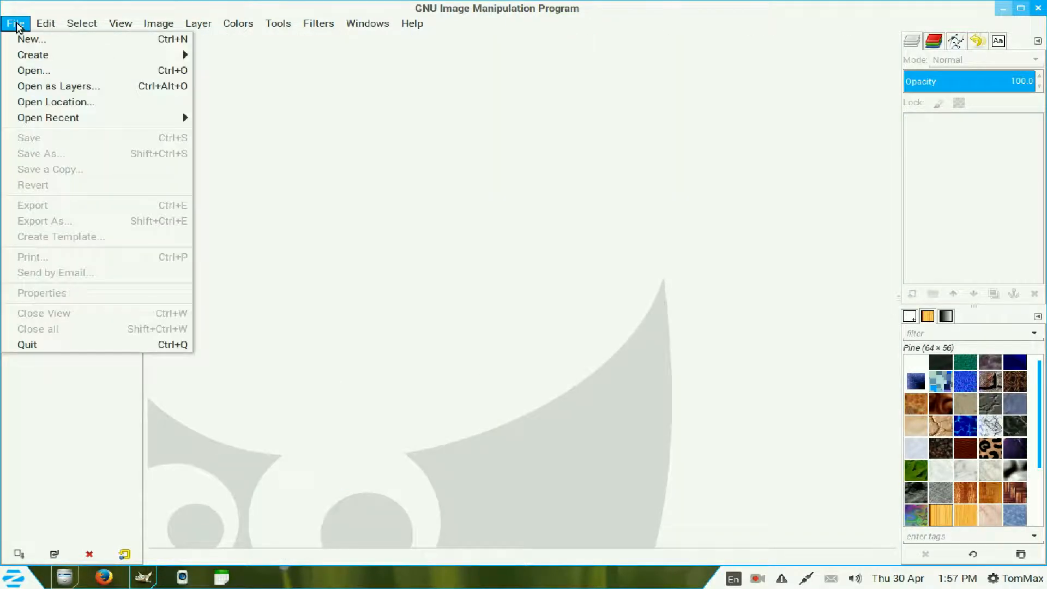
pyautogui.moveTo(26, 117)
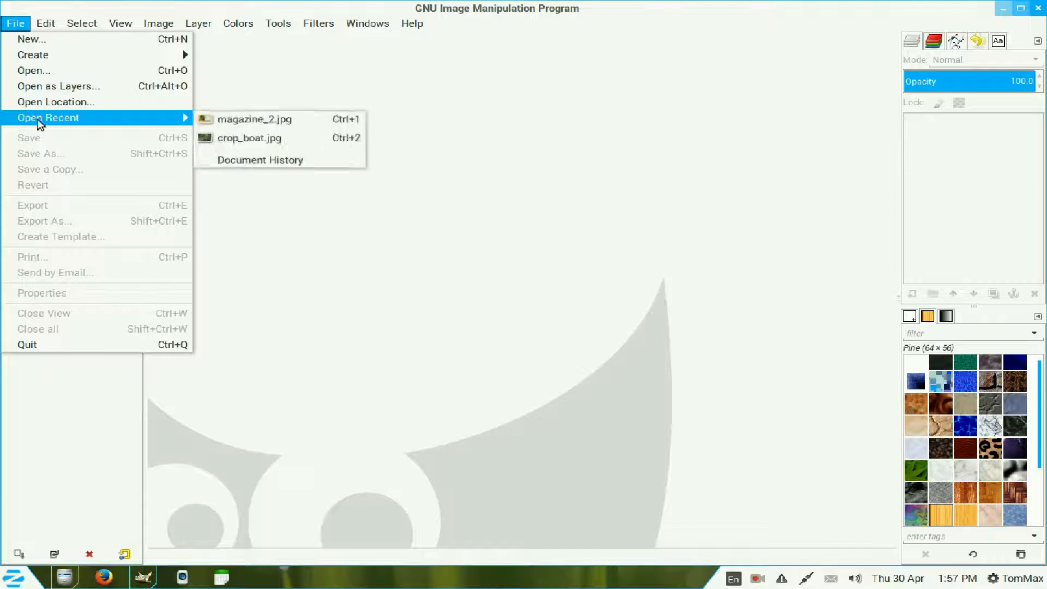
pyautogui.click(263, 141)
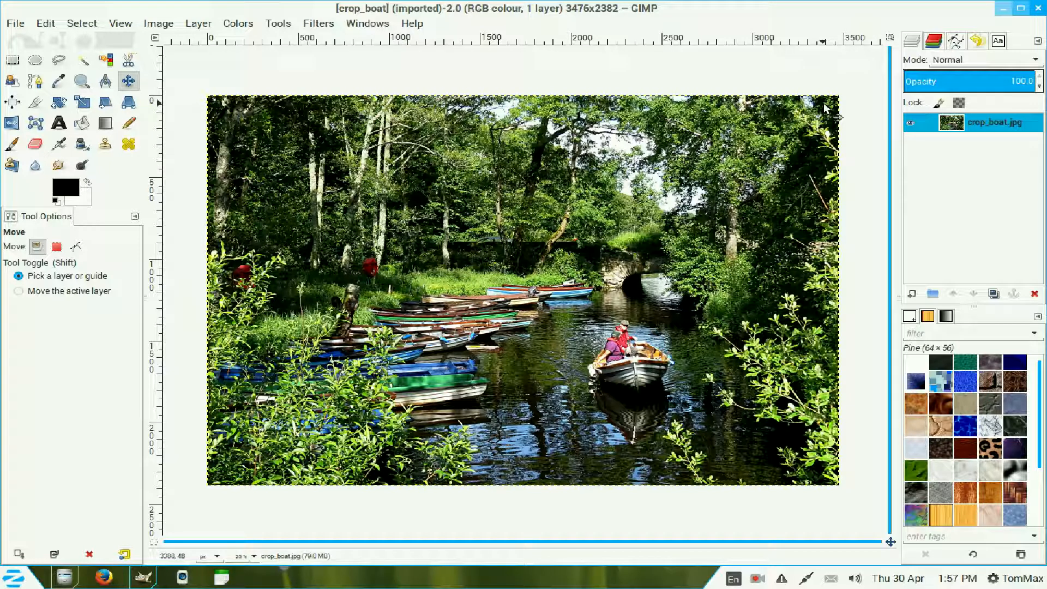
# Step: Scale the boat photo layer to a width of 1600 px, keeping its proportions
pyautogui.click(198, 25)
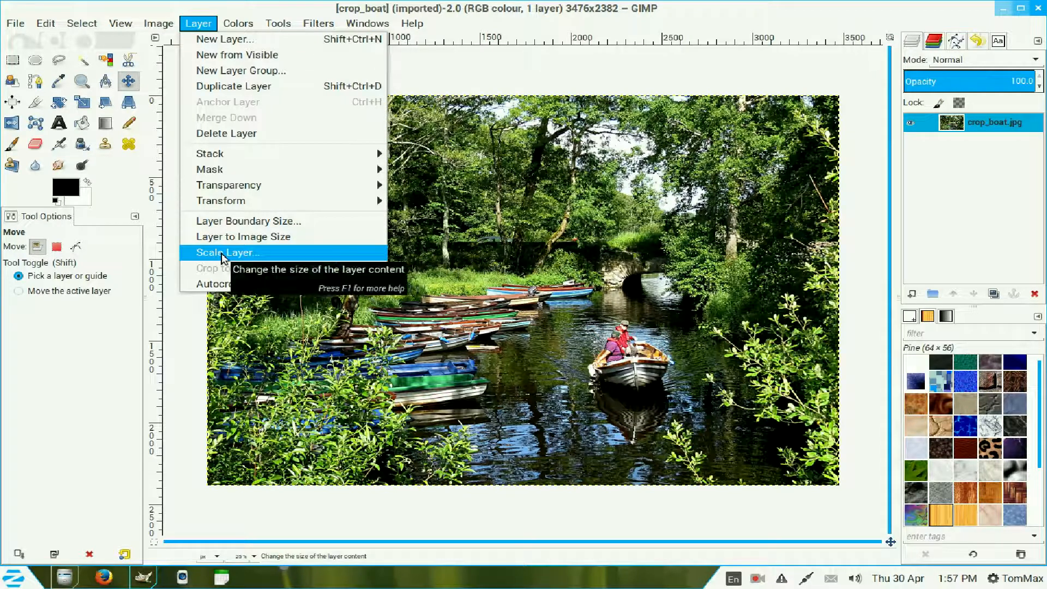
pyautogui.click(222, 254)
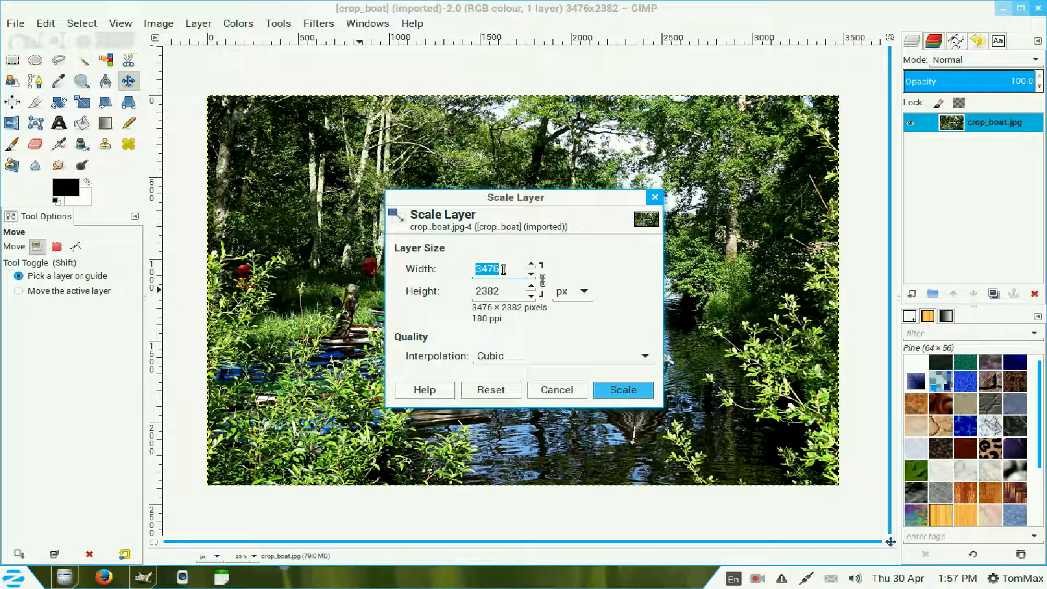
pyautogui.write('1600')
pyautogui.click(502, 291)
pyautogui.click(638, 389)
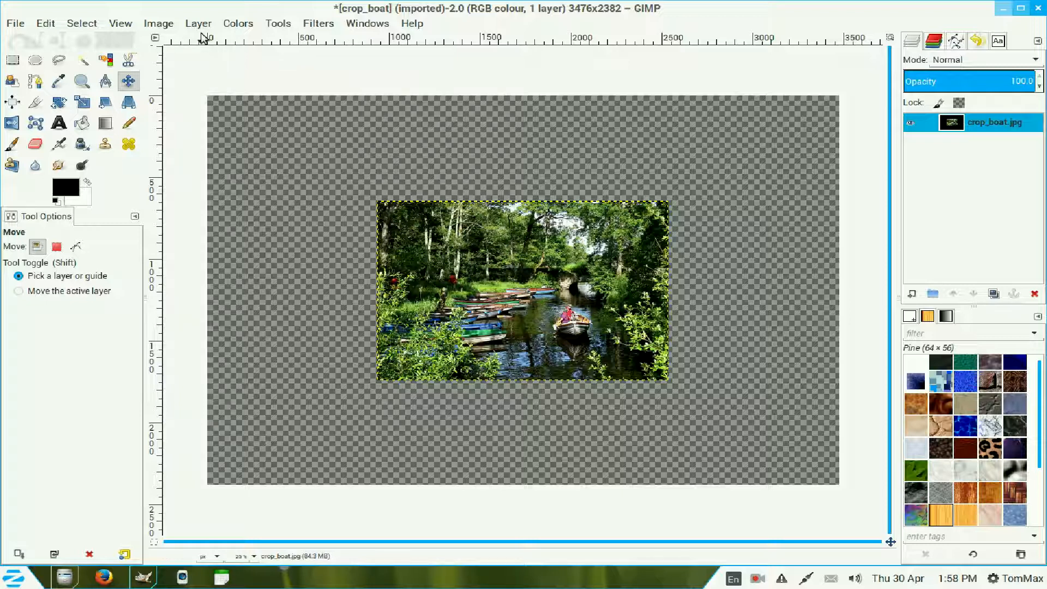
# Step: Add a vertical guide at 50 percent of the image width
pyautogui.click(158, 23)
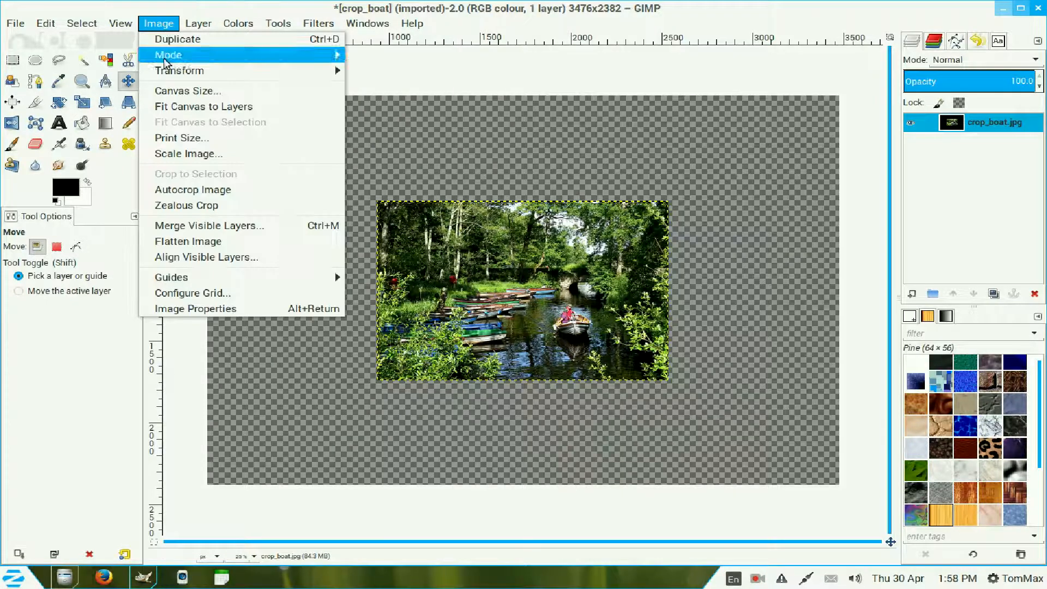
pyautogui.moveTo(170, 280)
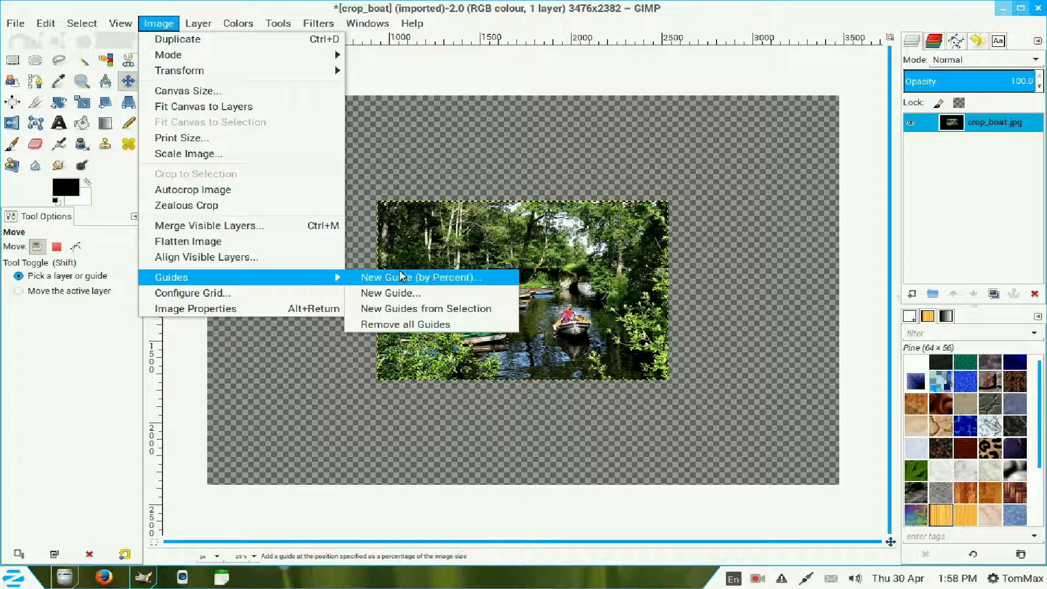
pyautogui.click(448, 283)
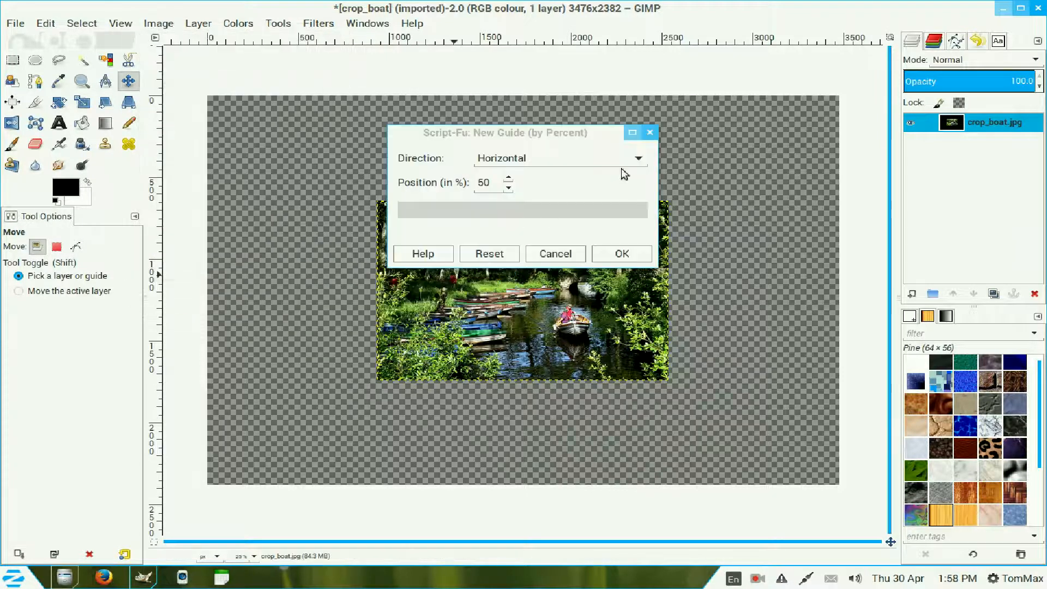
pyautogui.click(640, 161)
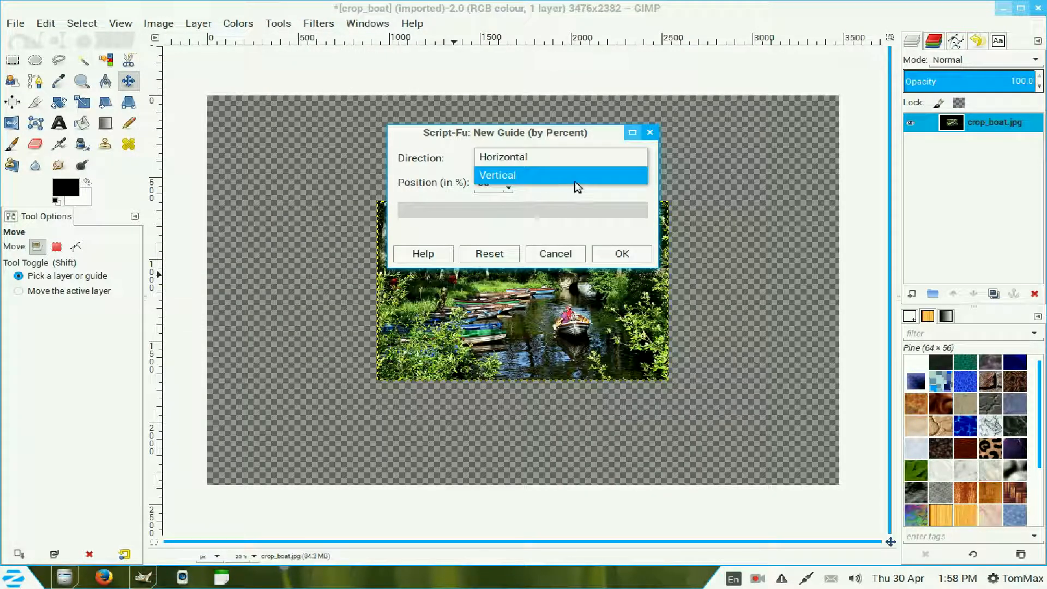
pyautogui.click(578, 180)
pyautogui.click(626, 253)
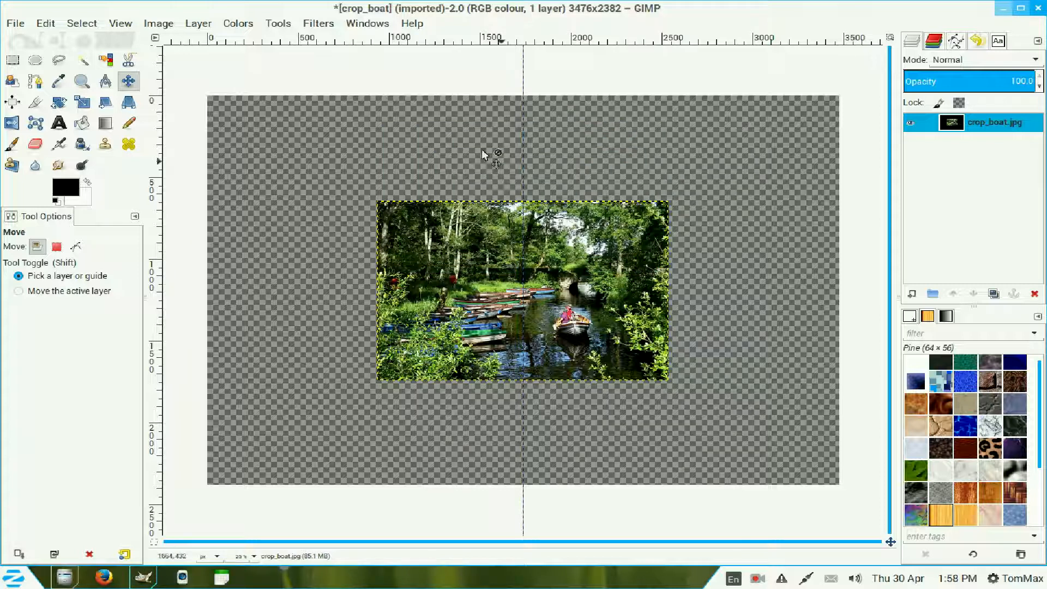
# Step: Place a horizontal guide along the photo's top edge and move the photo layer left until its right edge meets the vertical guide
pyautogui.moveTo(450, 48); pyautogui.dragTo(452, 203)
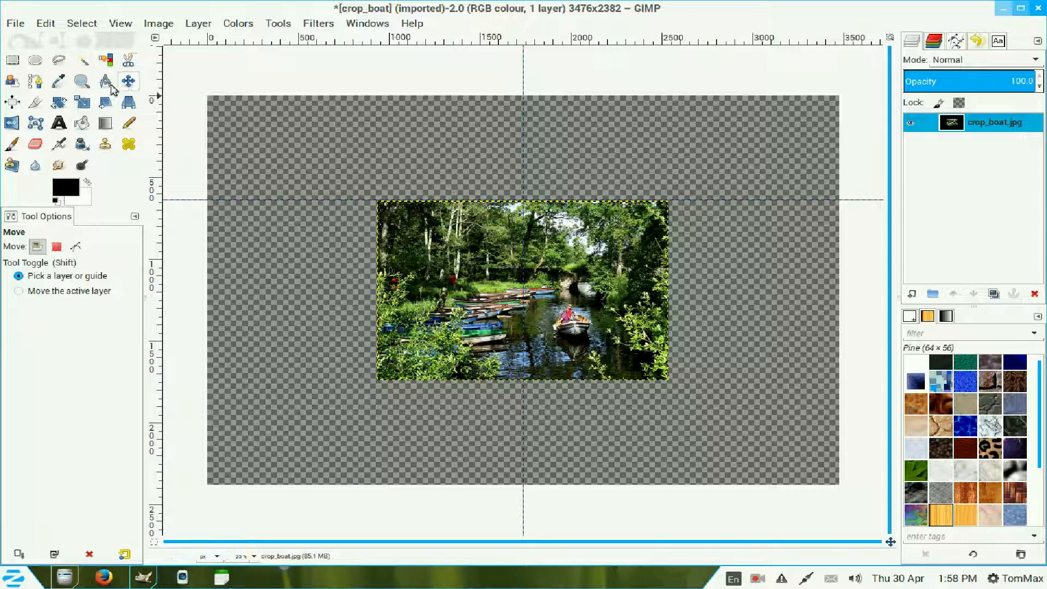
pyautogui.click(81, 292)
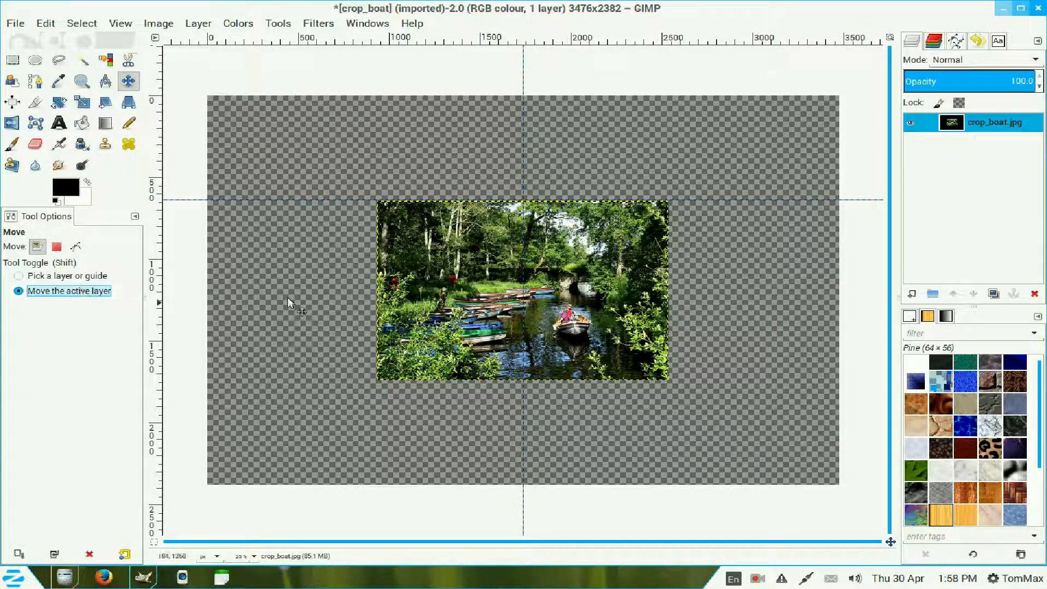
pyautogui.moveTo(476, 307); pyautogui.dragTo(343, 305)
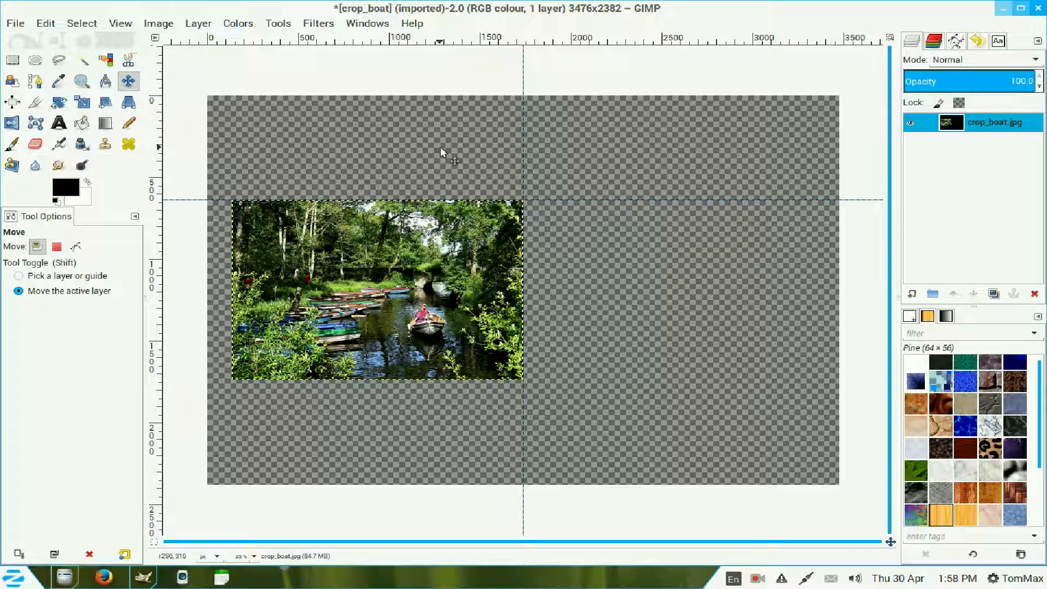
# Step: Select the photo's area from its alpha, fill it with white on a new transparent 3476 × 2382 px layer, and clear the selection
pyautogui.rightClick(963, 125)
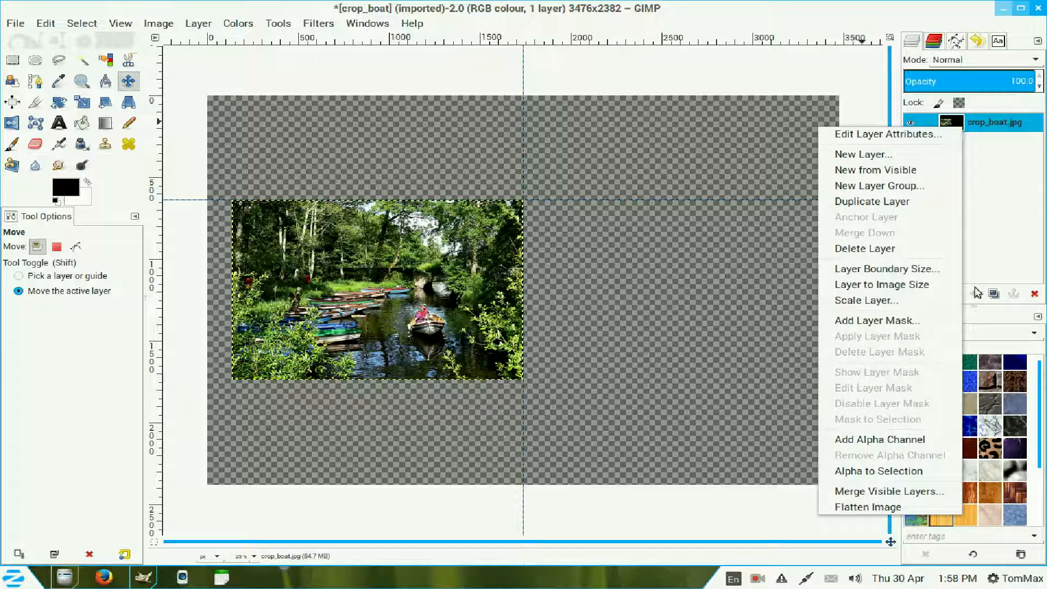
pyautogui.click(935, 477)
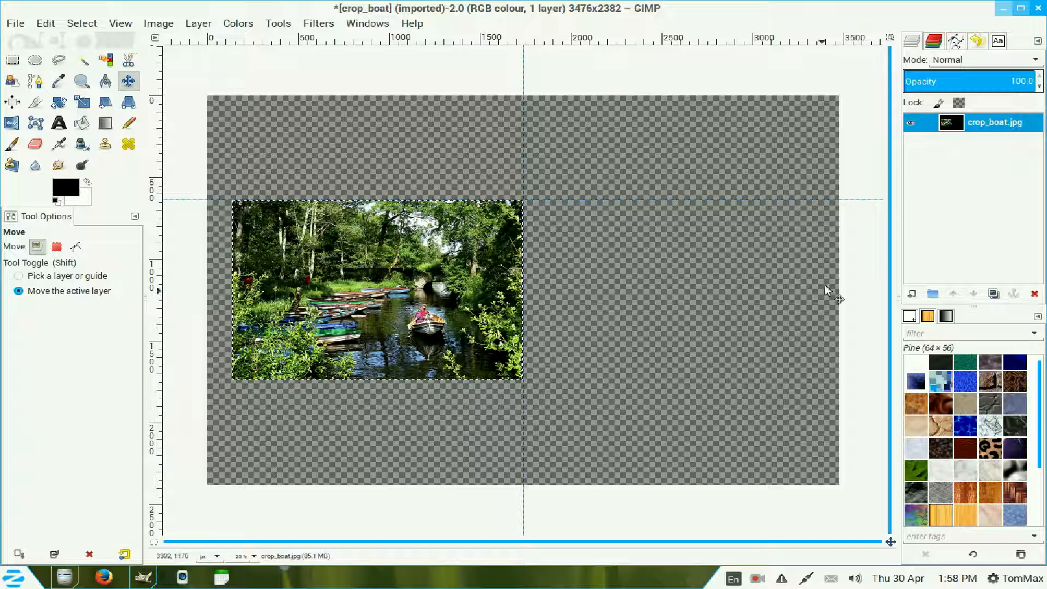
pyautogui.click(912, 294)
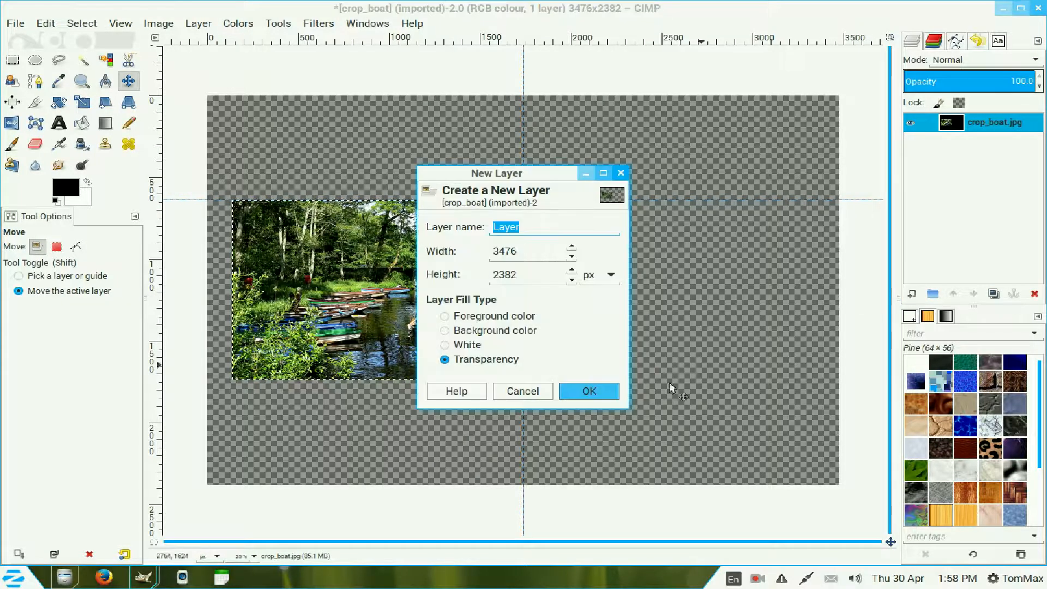
pyautogui.click(601, 396)
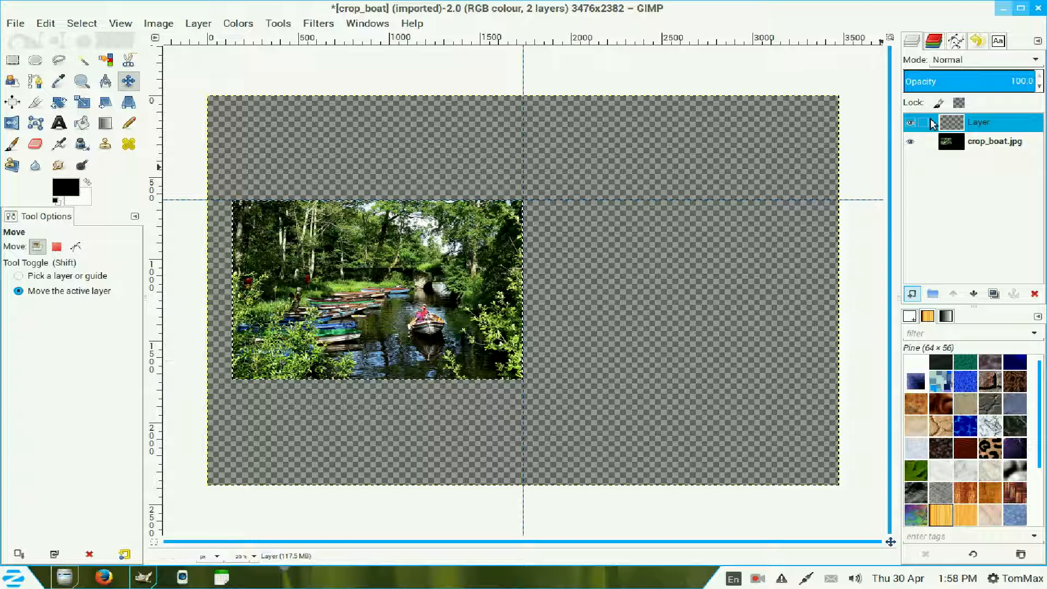
pyautogui.click(909, 143)
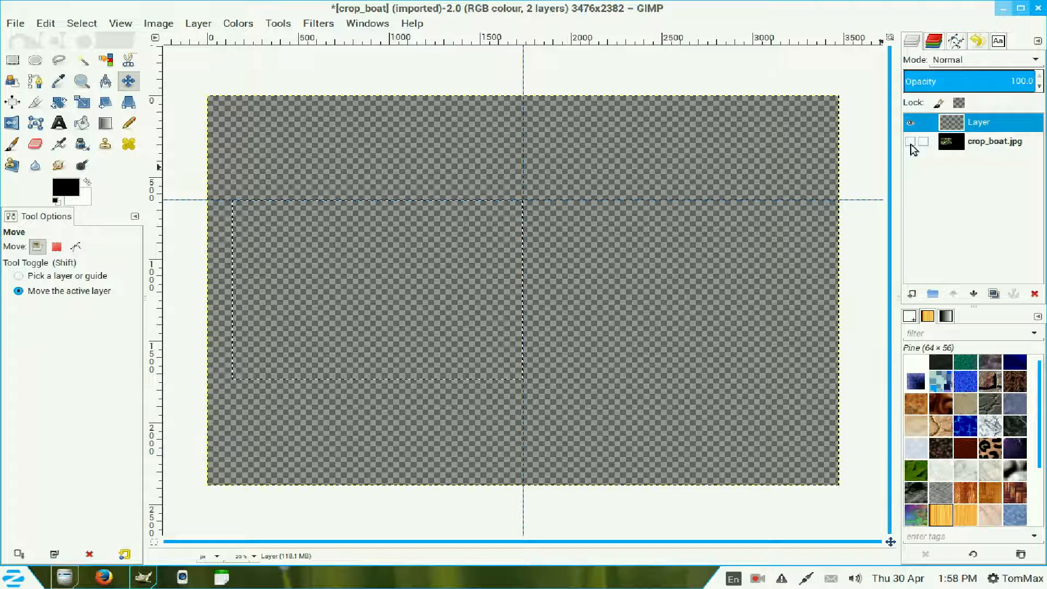
pyautogui.click(910, 142)
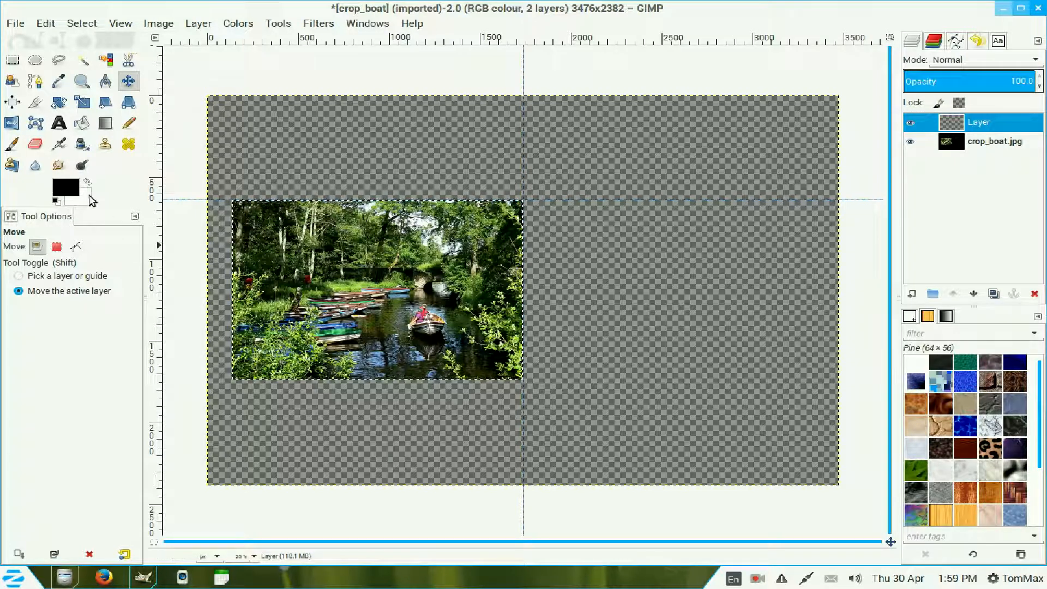
pyautogui.moveTo(90, 200); pyautogui.dragTo(325, 256)
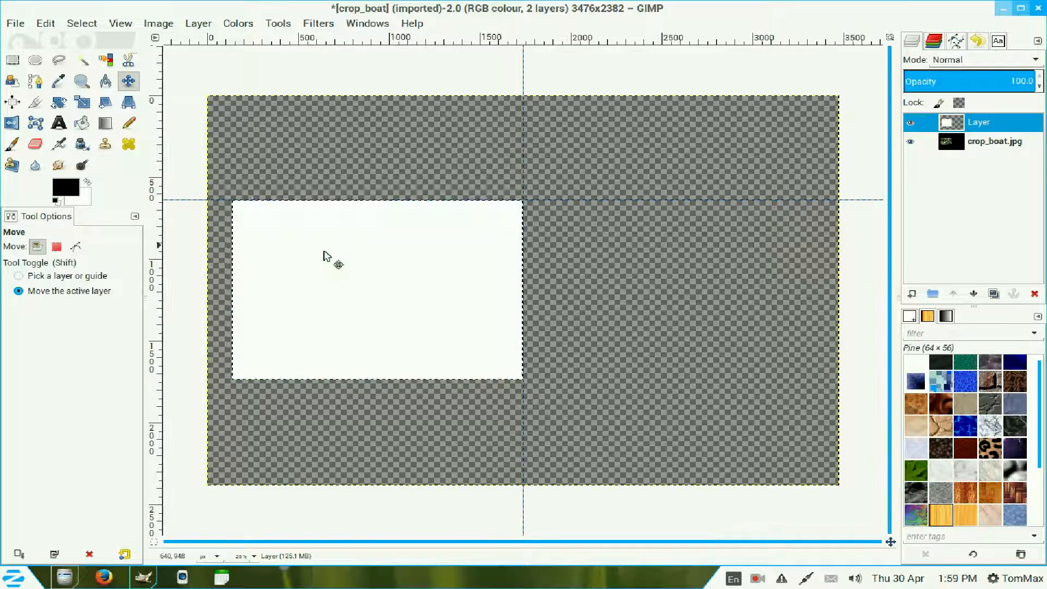
pyautogui.click(76, 24)
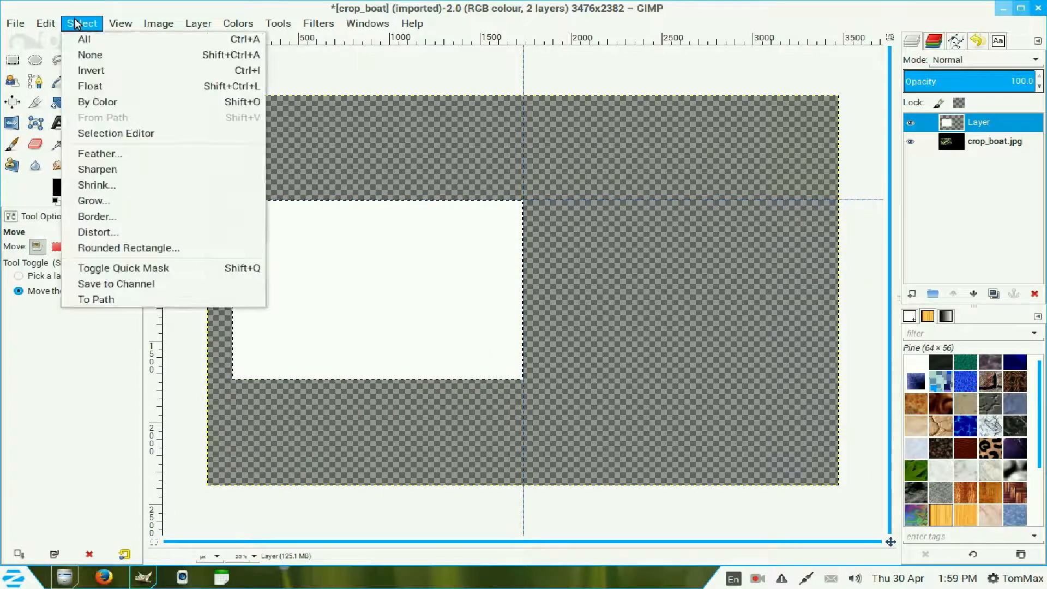
pyautogui.click(90, 54)
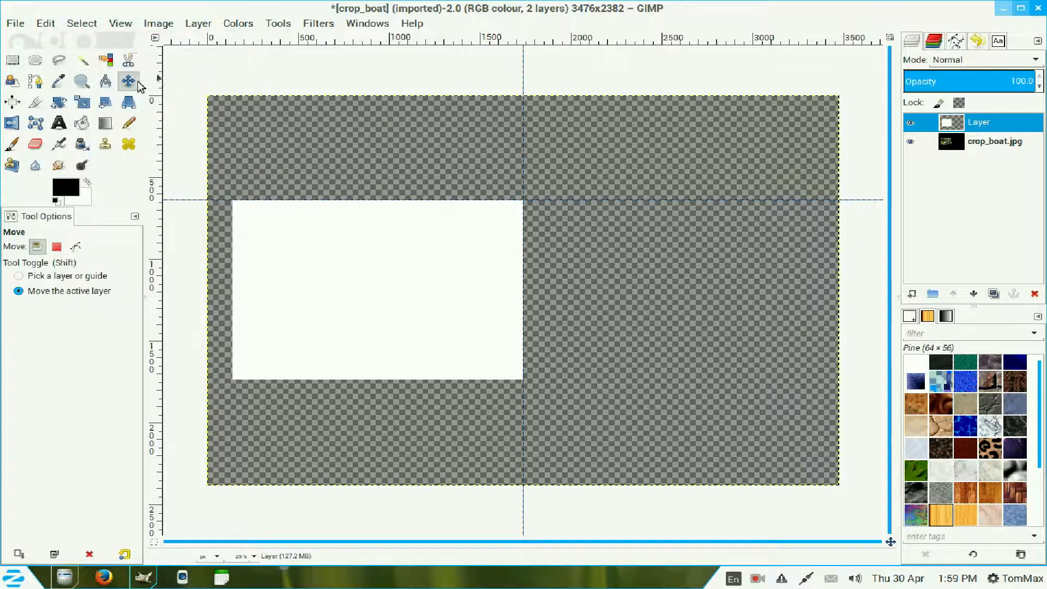
# Step: Move the white rectangle to the right of the vertical guide, level with the photo, and merge its layer down
pyautogui.click(322, 275)
pyautogui.moveTo(319, 269); pyautogui.dragTo(613, 274)
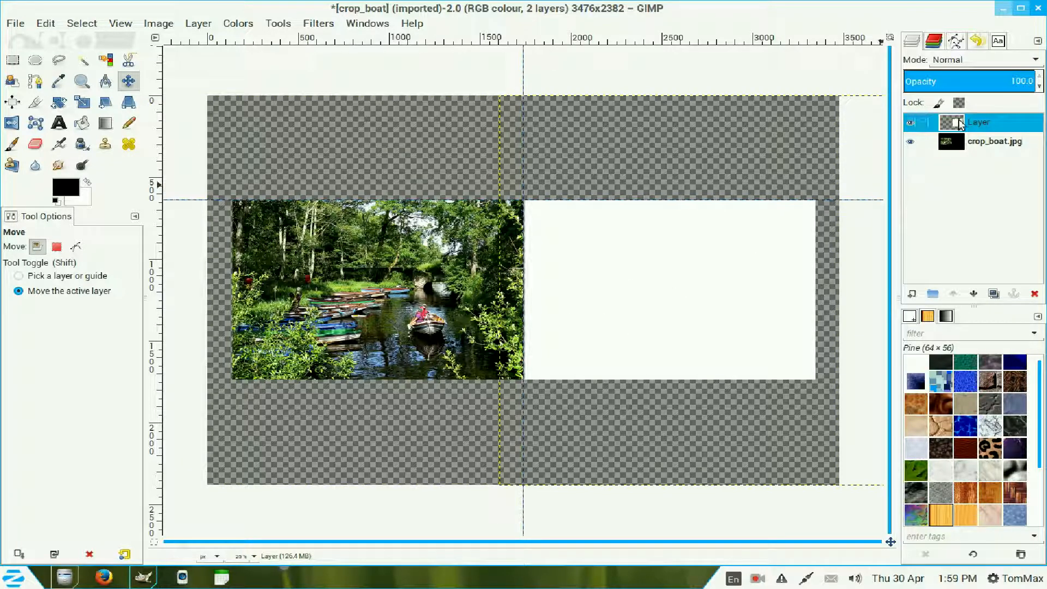
pyautogui.rightClick(958, 120)
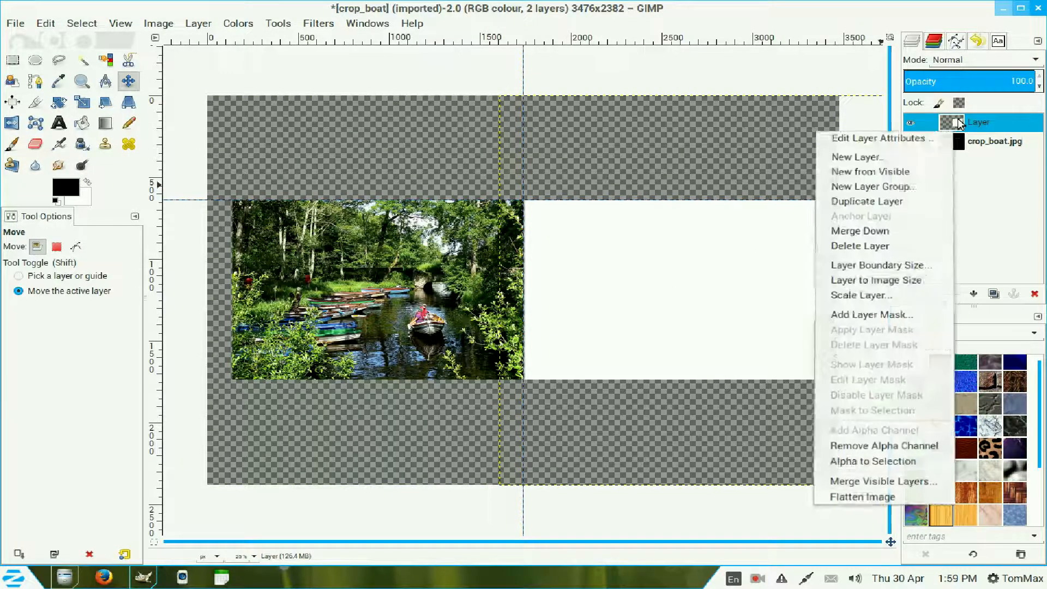
pyautogui.click(907, 228)
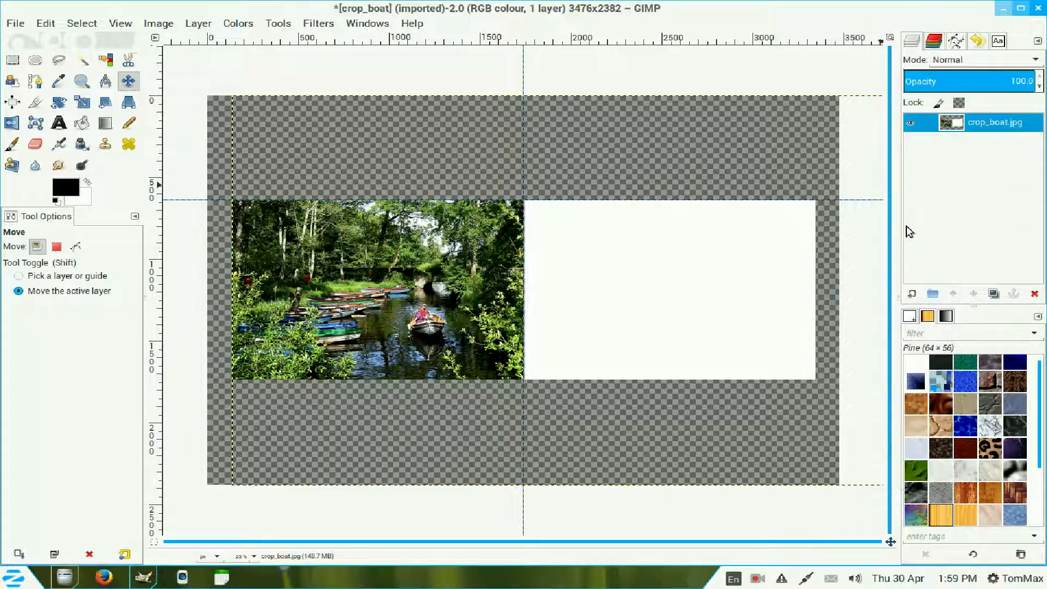
# Step: Outline the merged layer's opaque area with a solid black 6 px stroke and clear the selection
pyautogui.rightClick(954, 123)
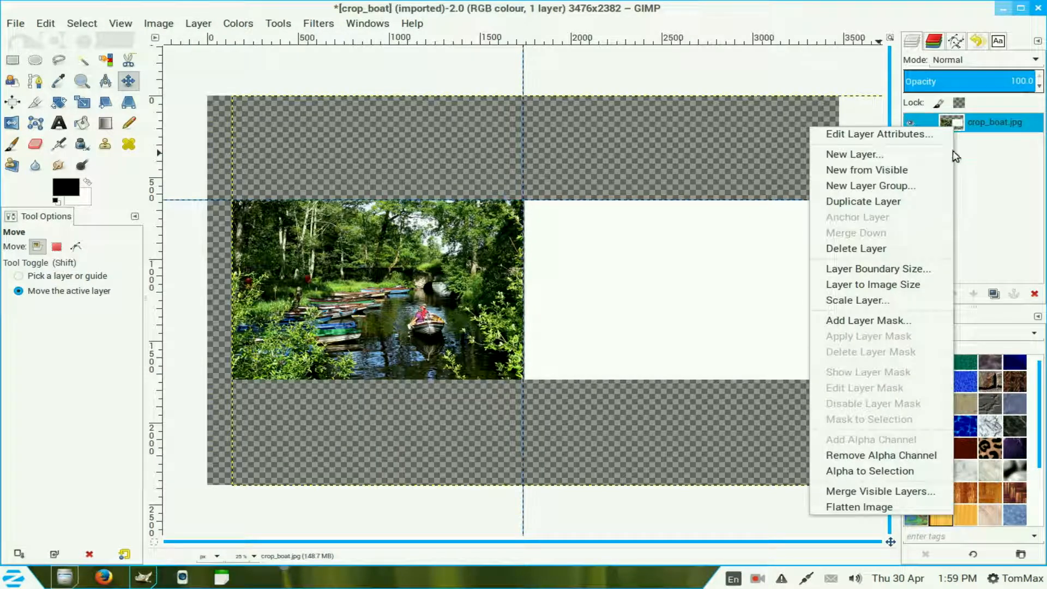
pyautogui.click(920, 470)
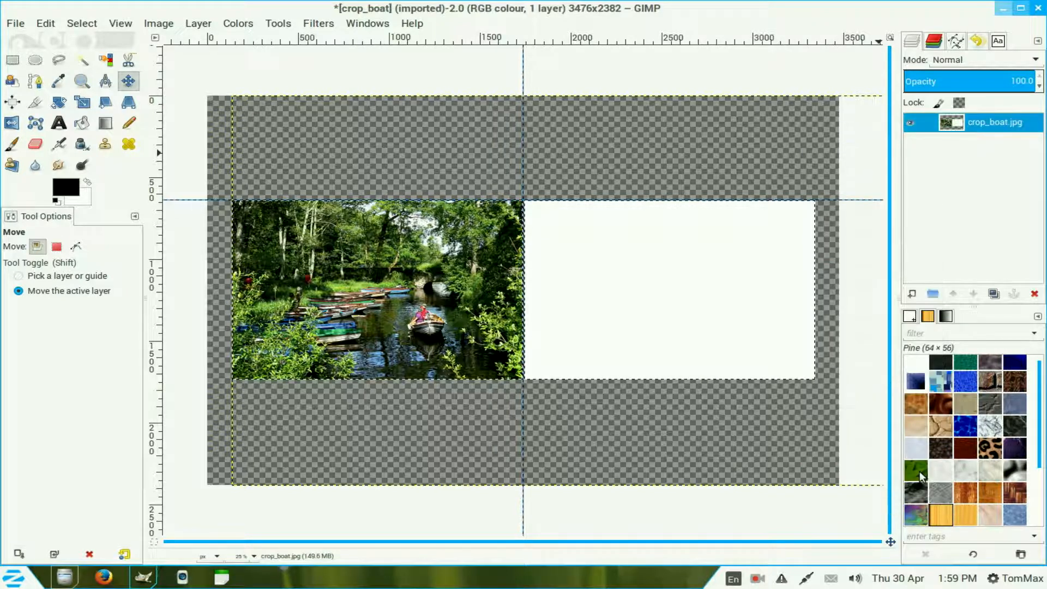
pyautogui.click(38, 25)
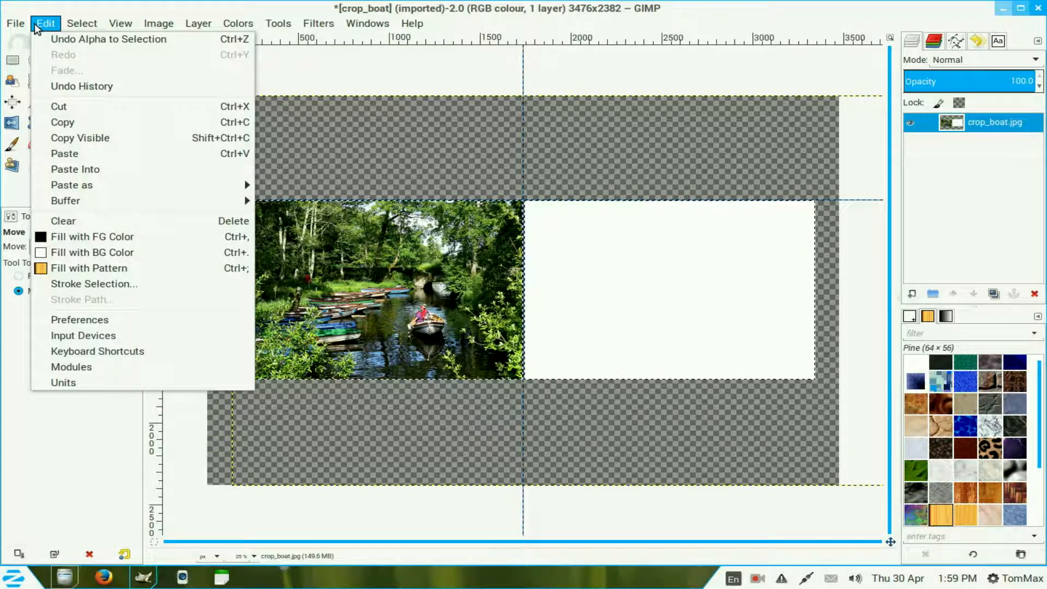
pyautogui.click(104, 282)
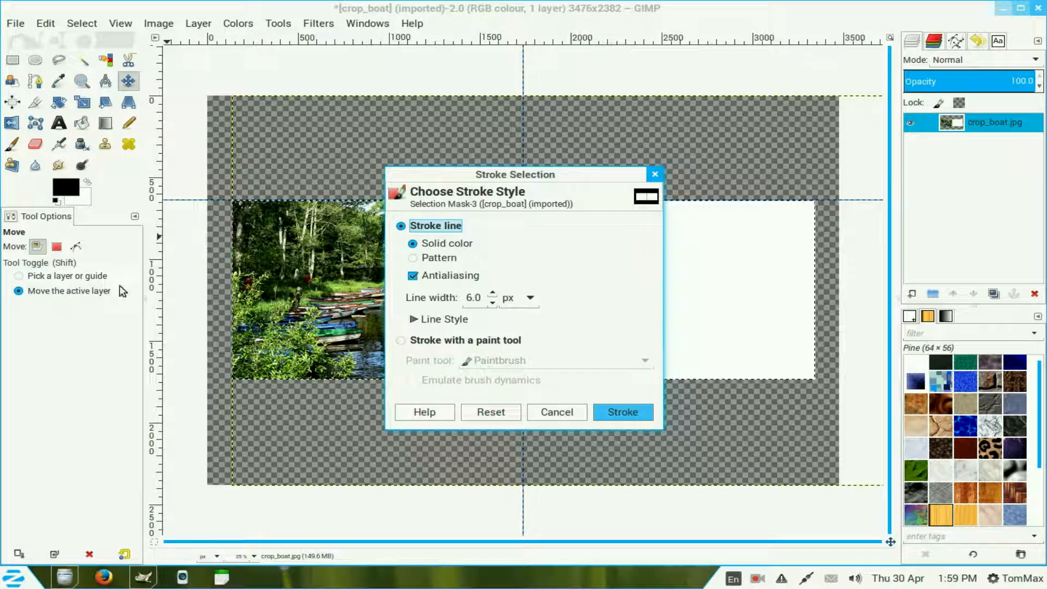
pyautogui.click(617, 412)
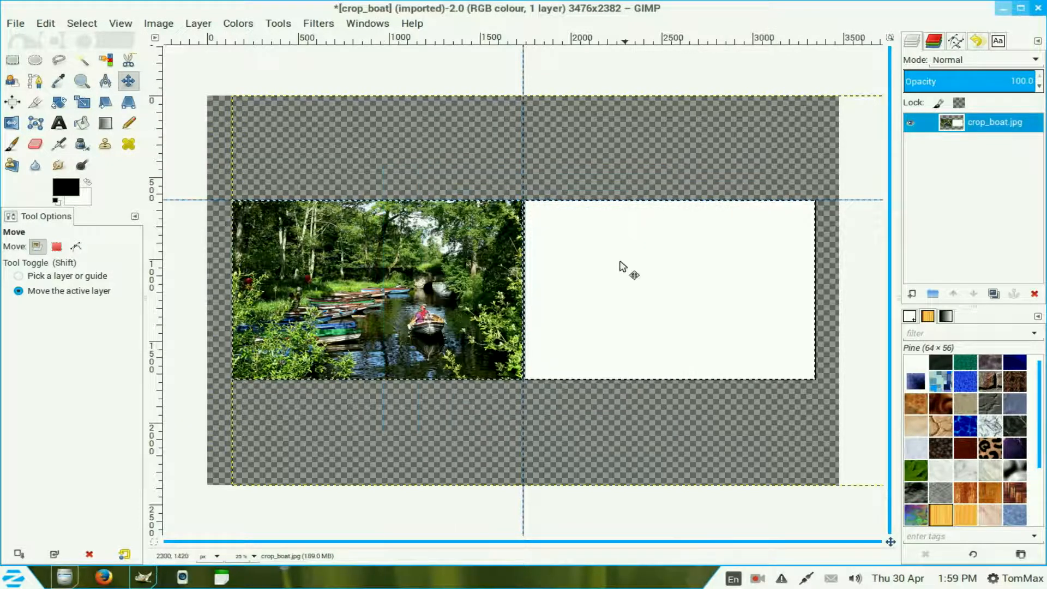
pyautogui.click(89, 24)
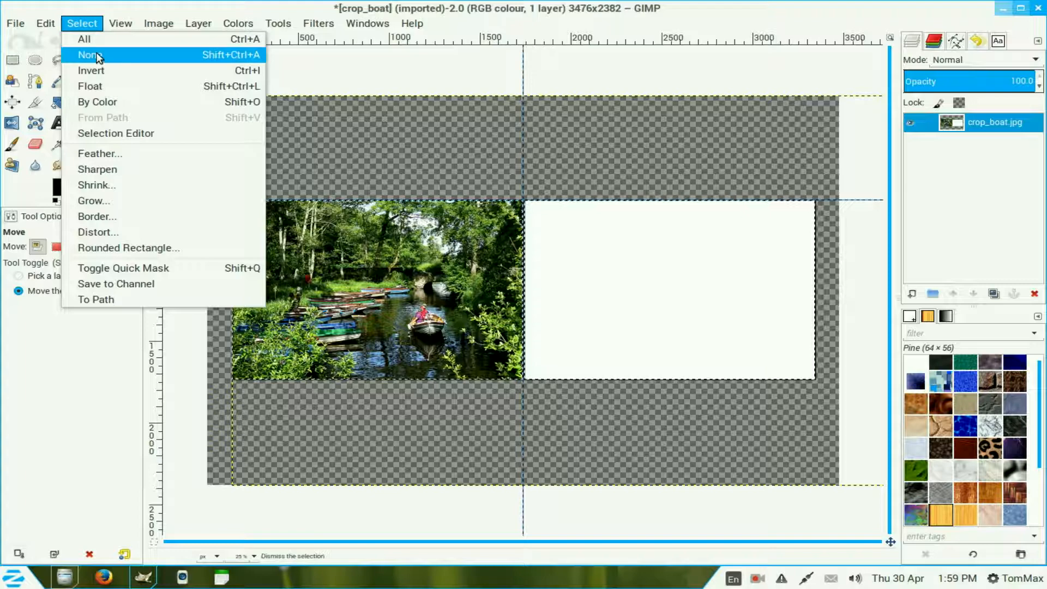
pyautogui.click(97, 54)
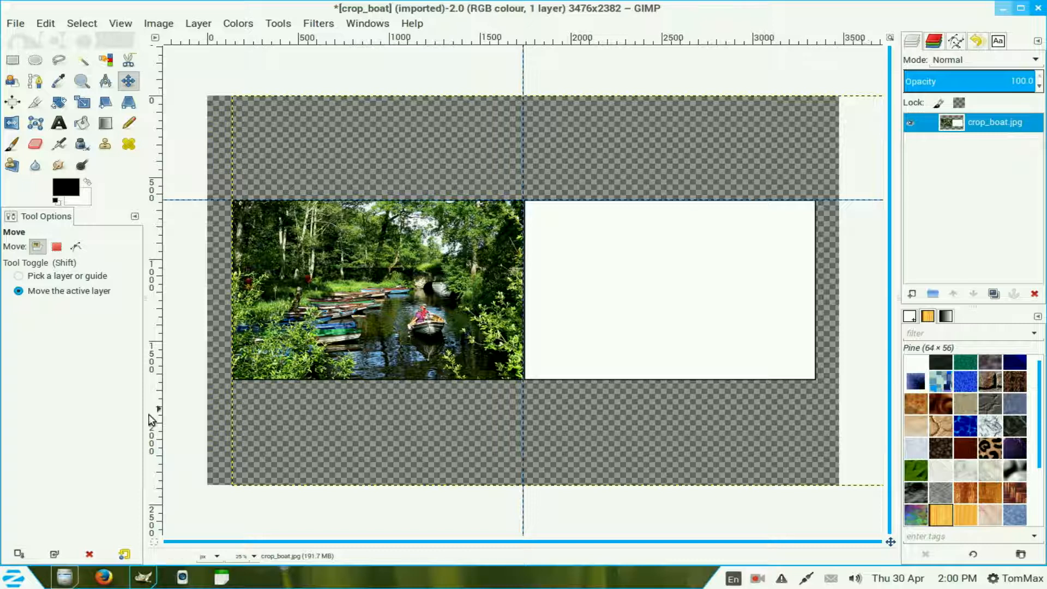
# Step: Open killarny.odt from the Desktop, copy both of its paragraphs, and return to the crop_boat image in GIMP
pyautogui.click(66, 581)
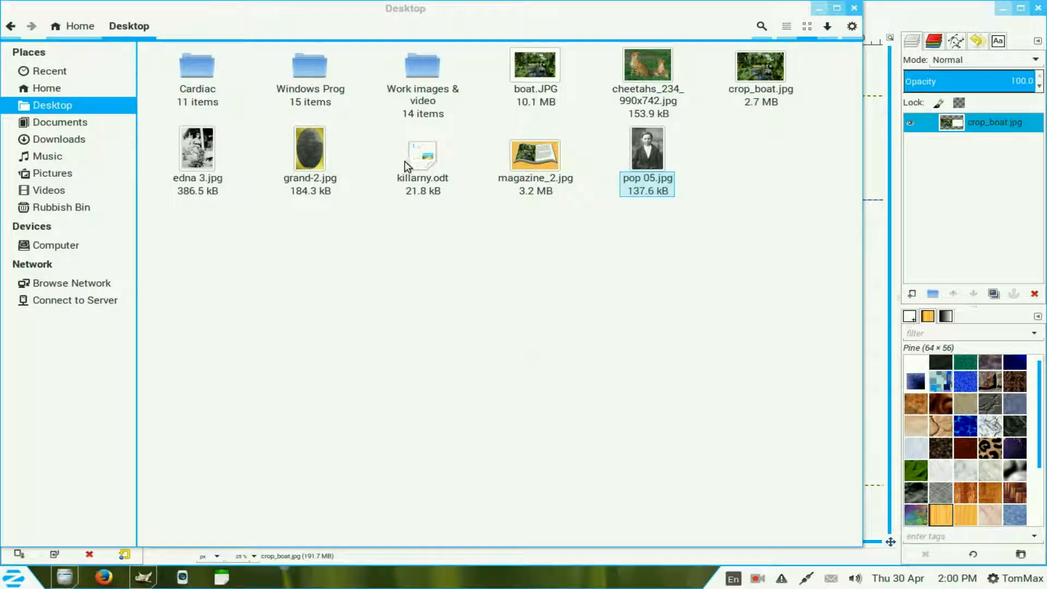
pyautogui.doubleClick(427, 159)
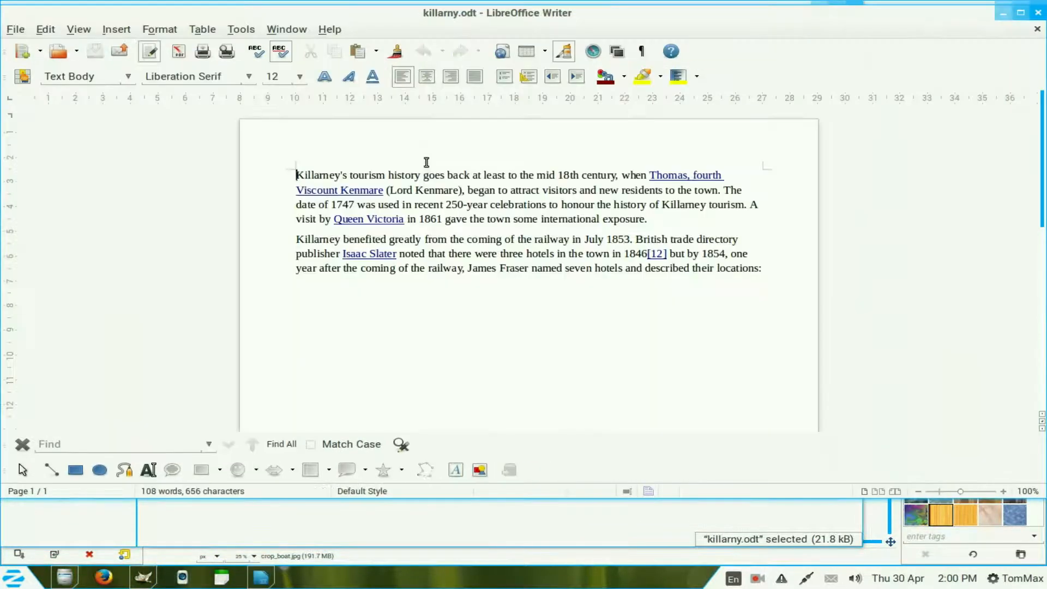
pyautogui.moveTo(295, 175); pyautogui.dragTo(776, 267)
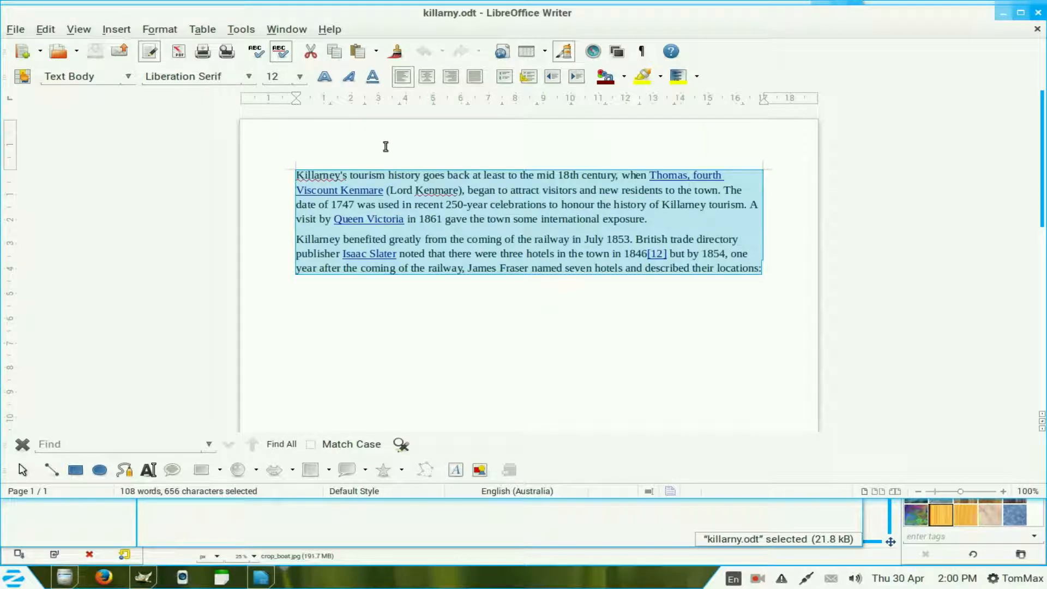
pyautogui.click(333, 51)
pyautogui.click(1002, 12)
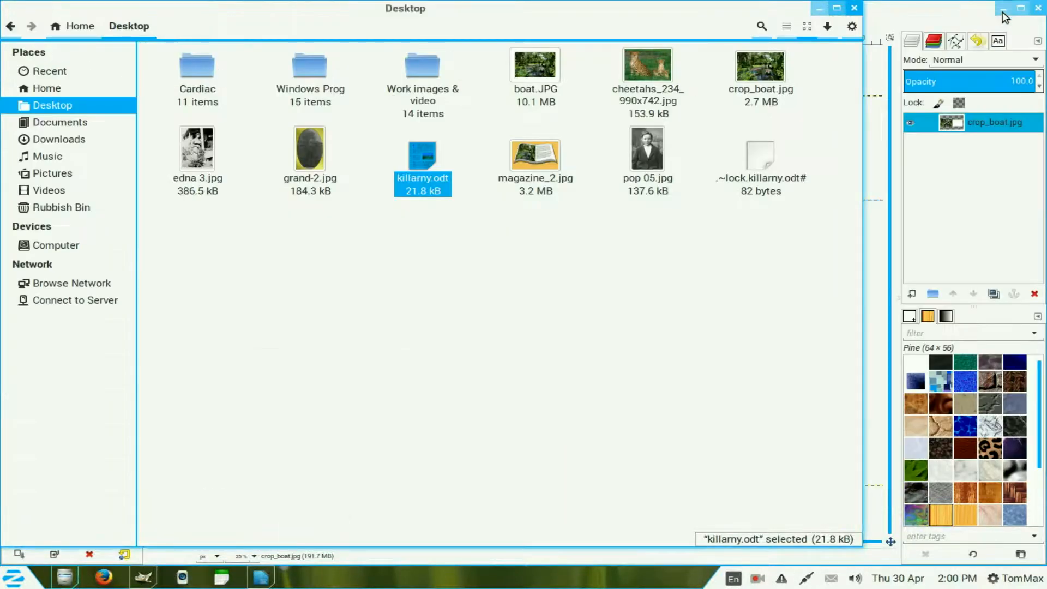
pyautogui.click(853, 12)
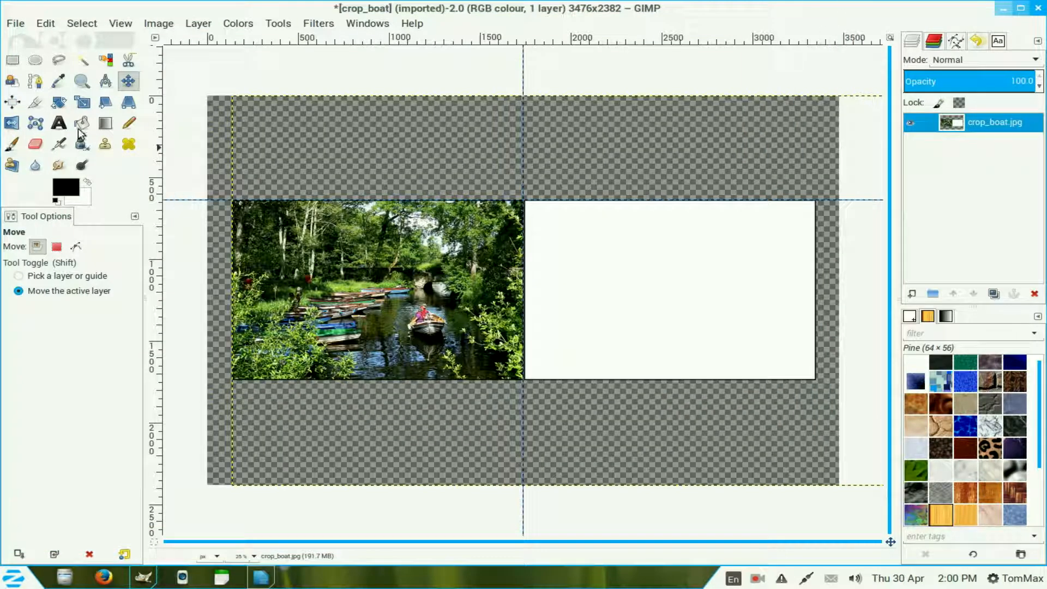
# Step: Draw a text box about 1480 × 928 px inside the blank white page and paste the copied Killarney text into it
pyautogui.click(60, 126)
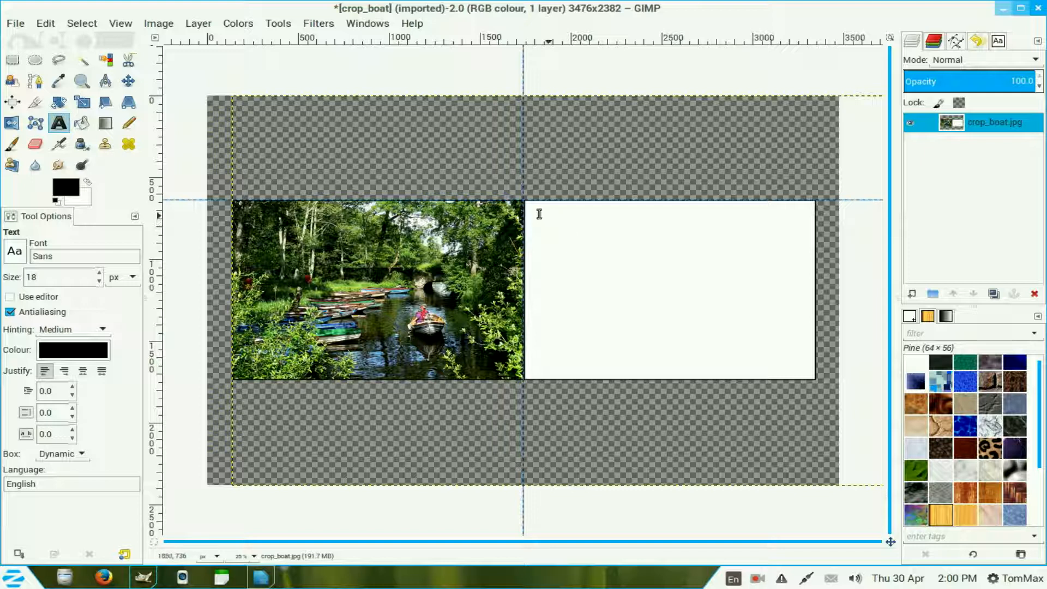
pyautogui.moveTo(535, 216); pyautogui.dragTo(803, 366)
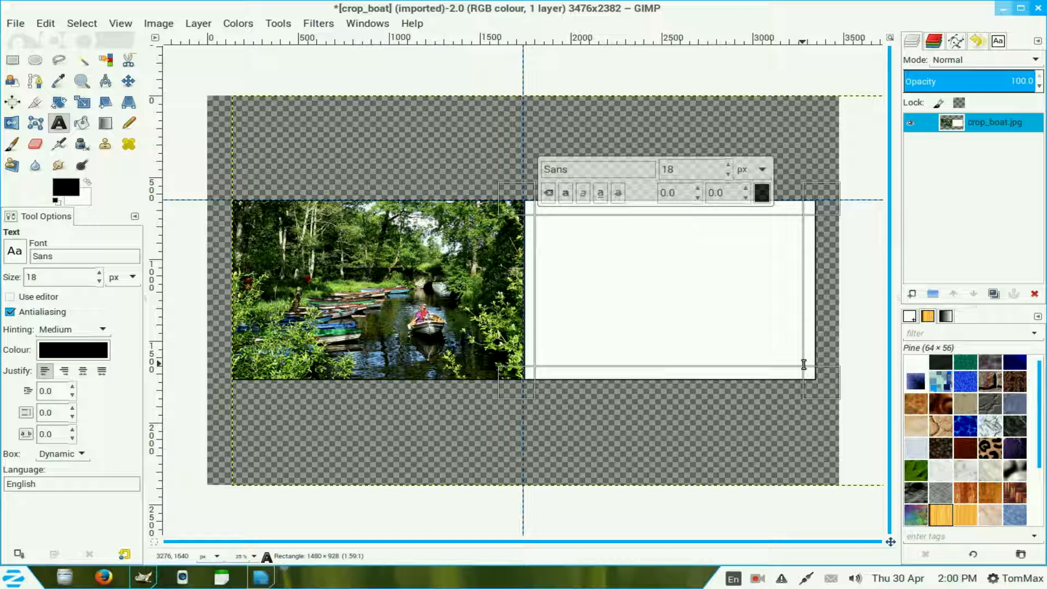
pyautogui.hotkey('ctrl', 'v')
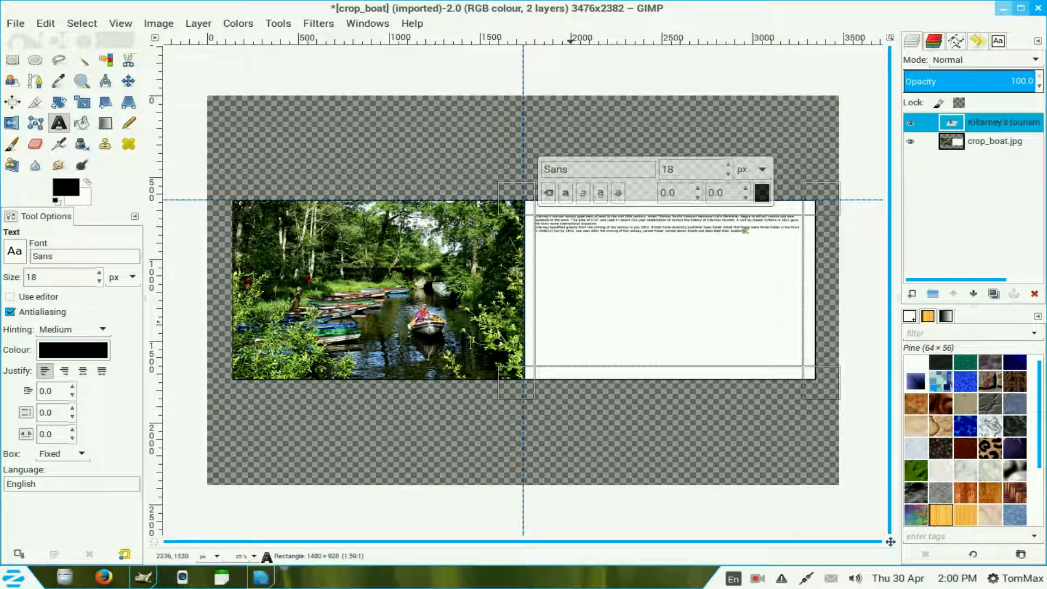
# Step: Enlarge the Killarney text to 54 px and merge the text layer down into the page layer
pyautogui.scroll(8, 101, 277)
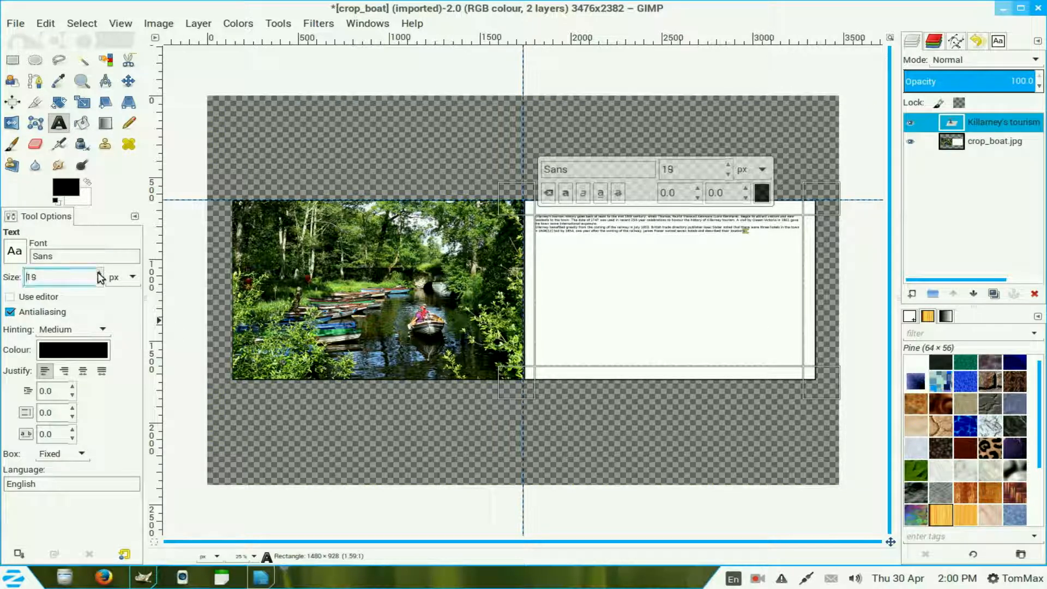
pyautogui.scroll(6, 101, 277)
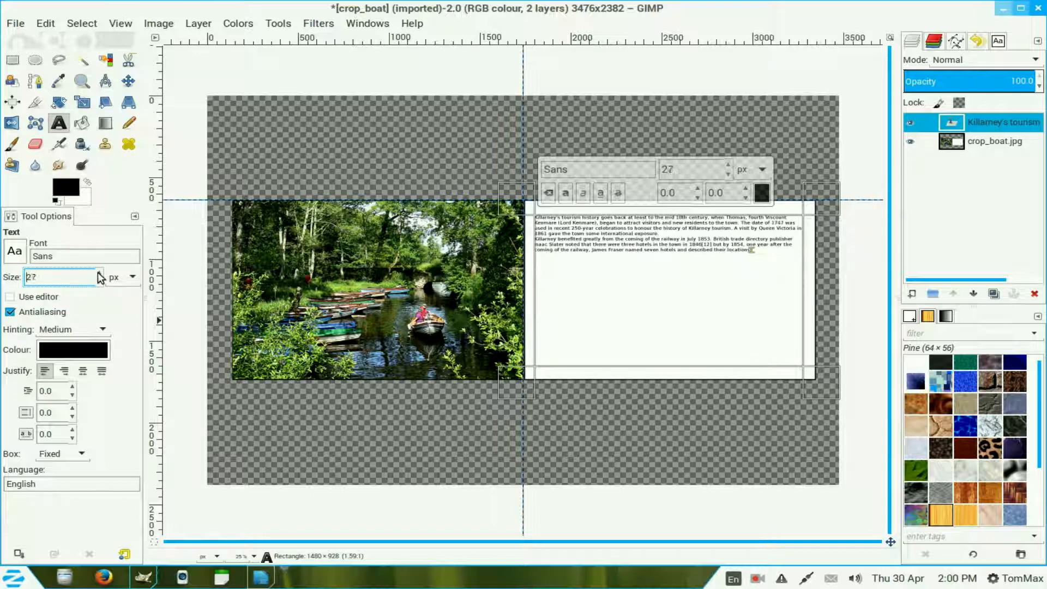
pyautogui.scroll(9, 99, 275)
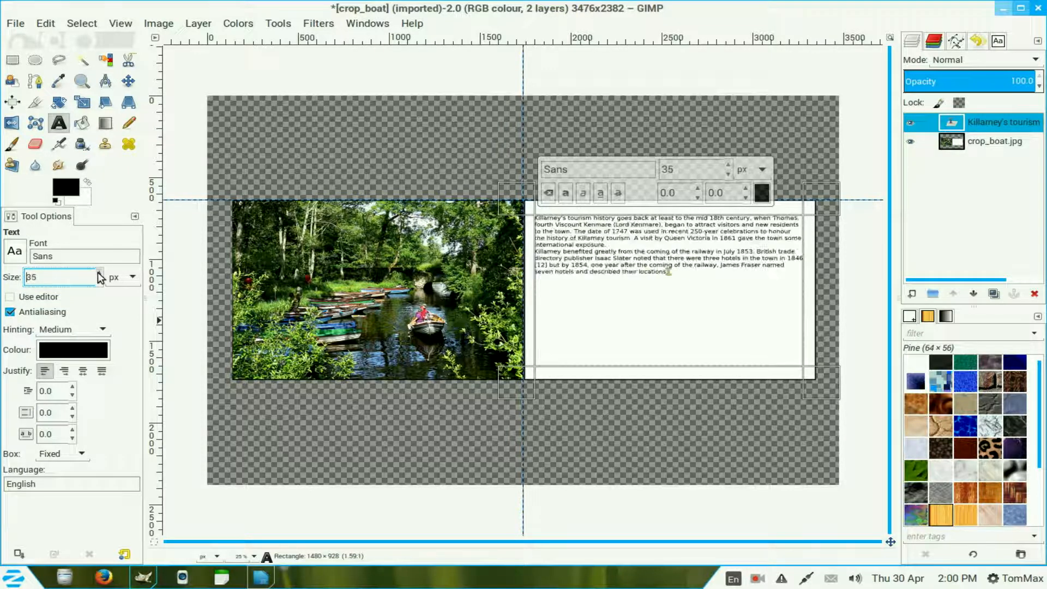
pyautogui.scroll(11, 101, 277)
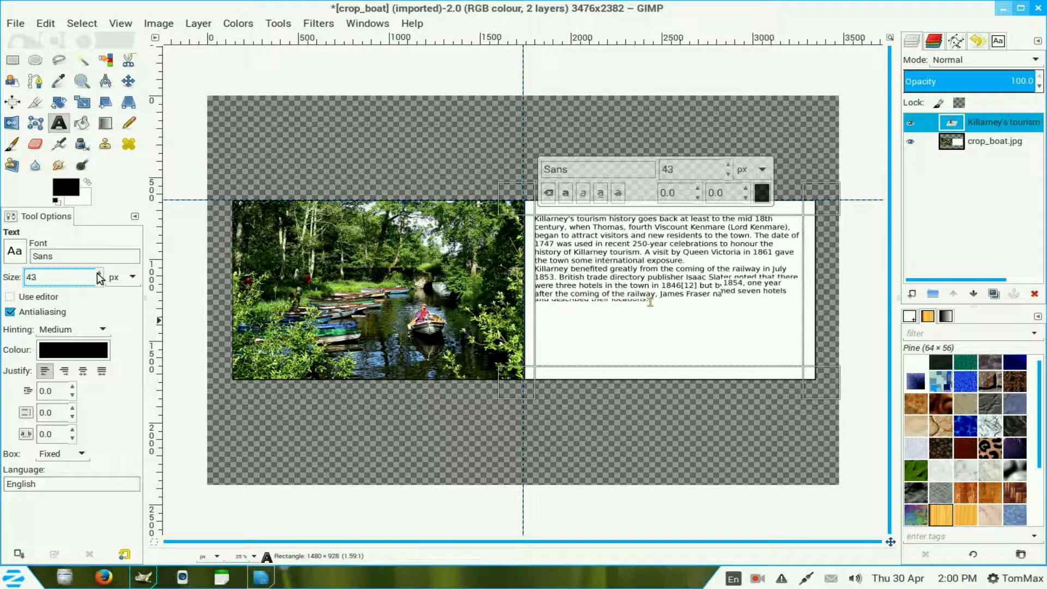
pyautogui.scroll(2, 100, 277)
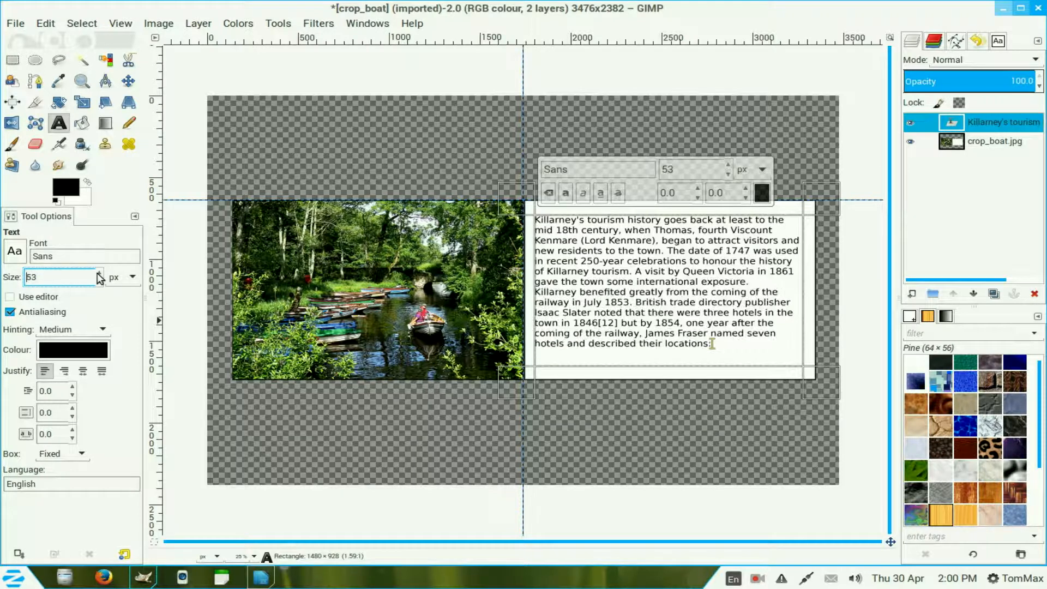
pyautogui.rightClick(954, 125)
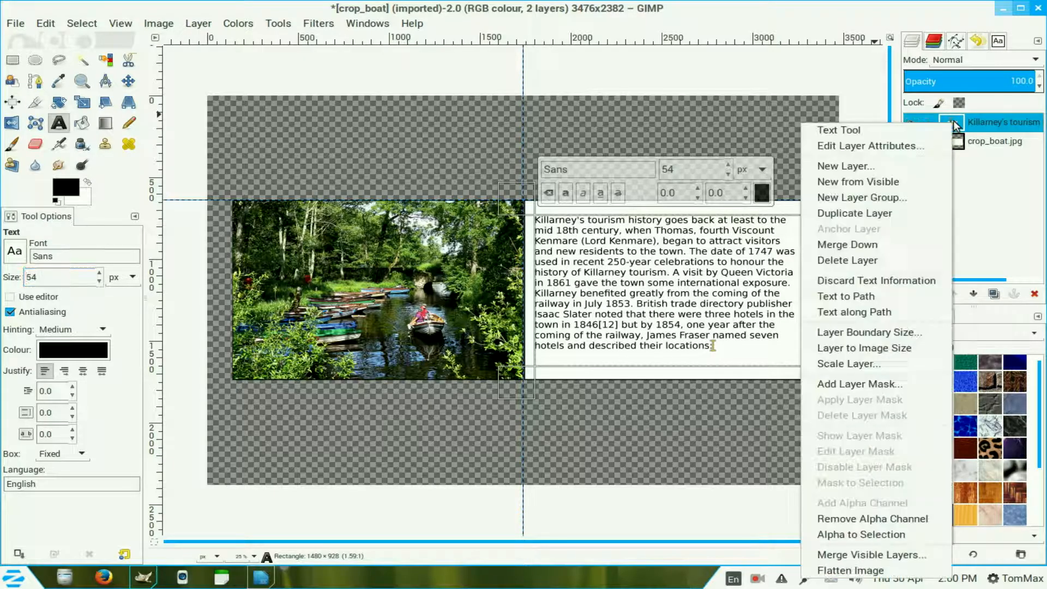
pyautogui.click(923, 239)
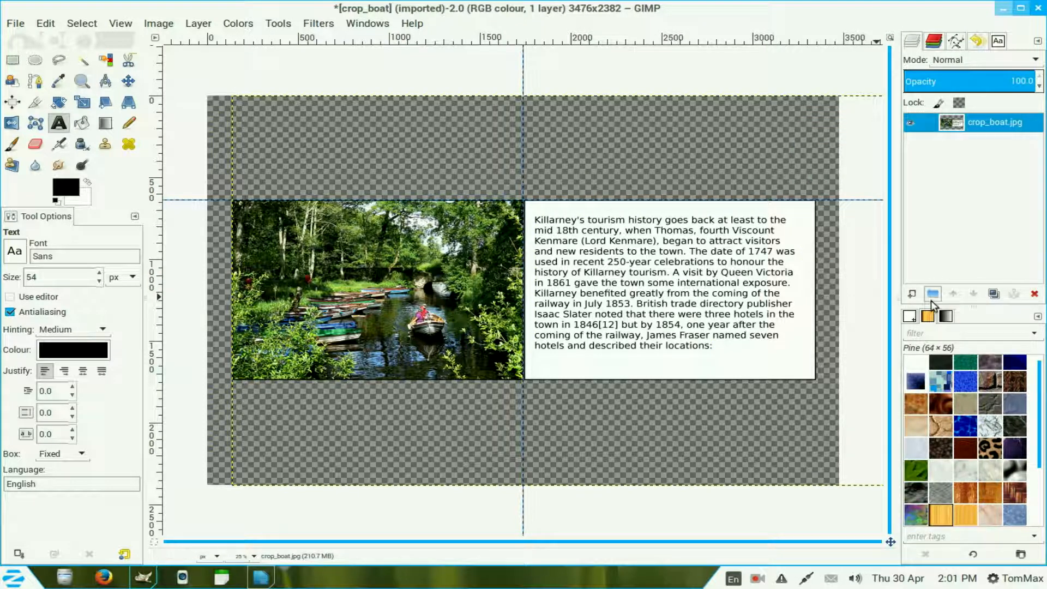
# Step: On a new transparent 3476 × 2382 px layer, select a 3328 × 1272 px rectangle at 80, 584 around both pages and fill it with white
pyautogui.click(911, 294)
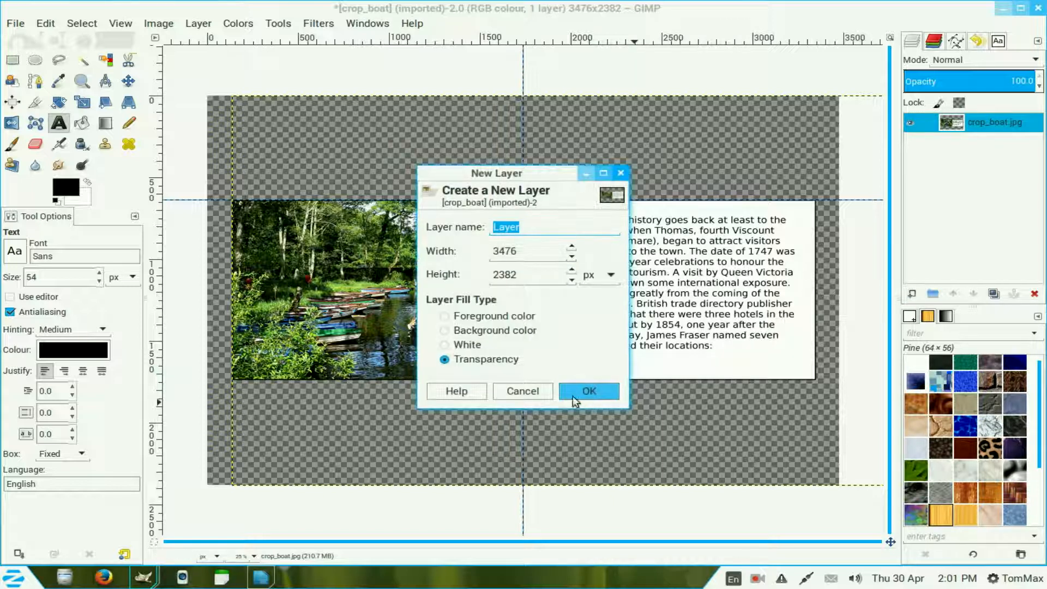
pyautogui.click(590, 391)
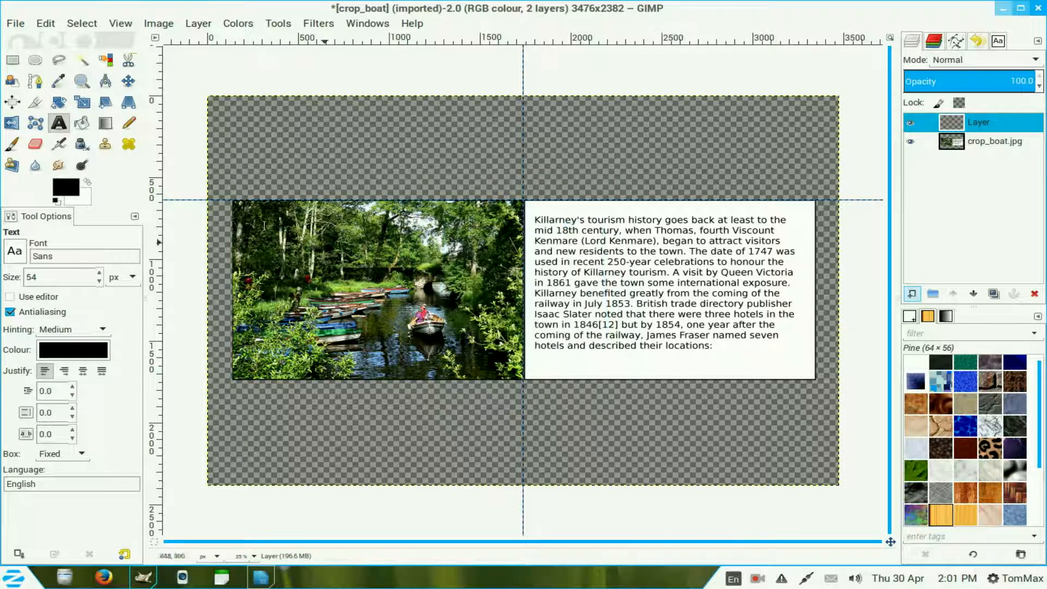
pyautogui.click(13, 61)
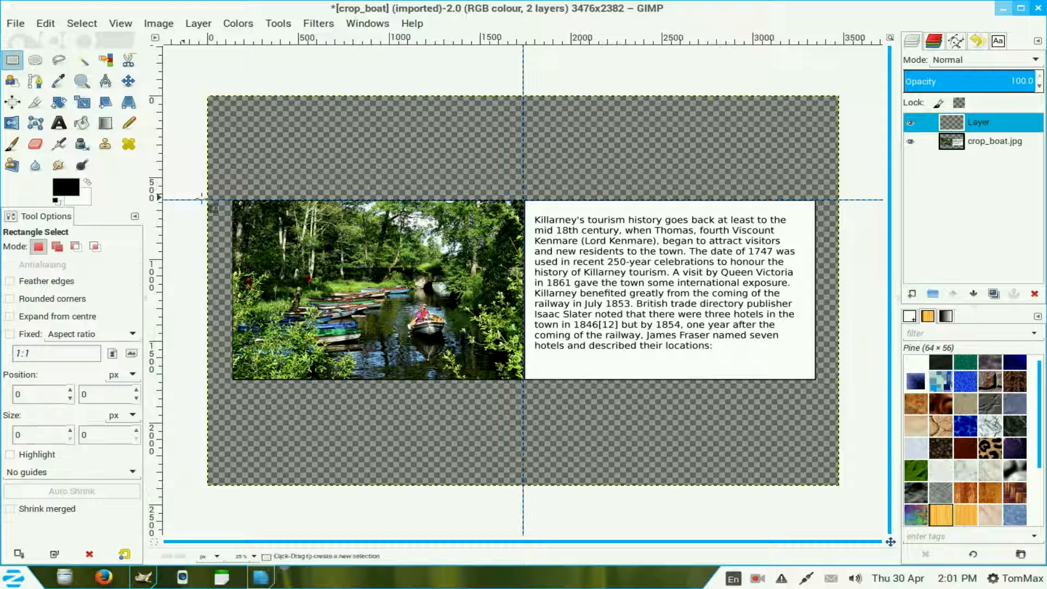
pyautogui.moveTo(218, 192); pyautogui.dragTo(822, 400)
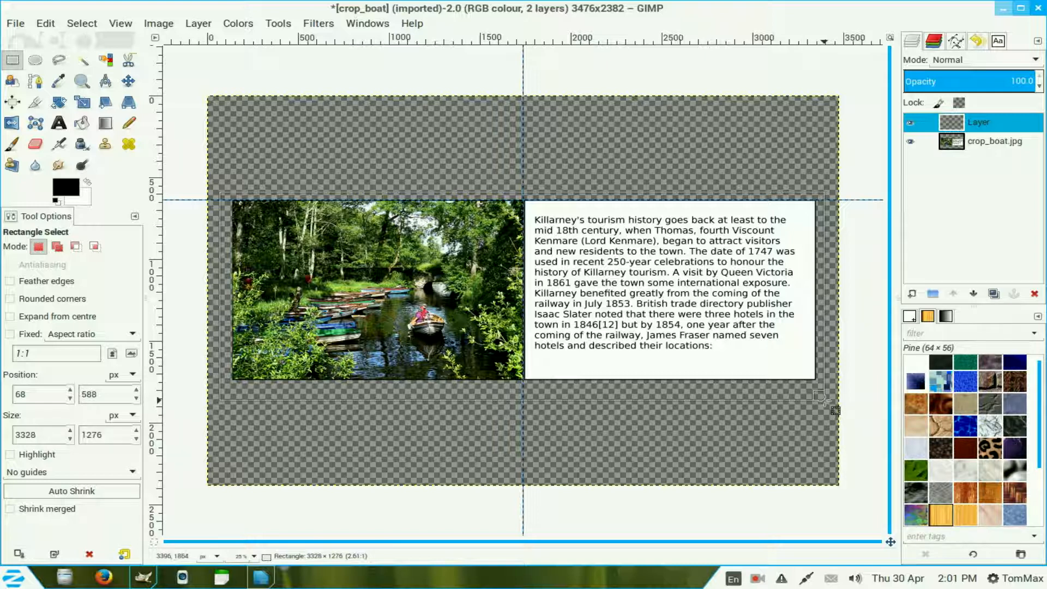
pyautogui.moveTo(824, 401); pyautogui.dragTo(824, 400)
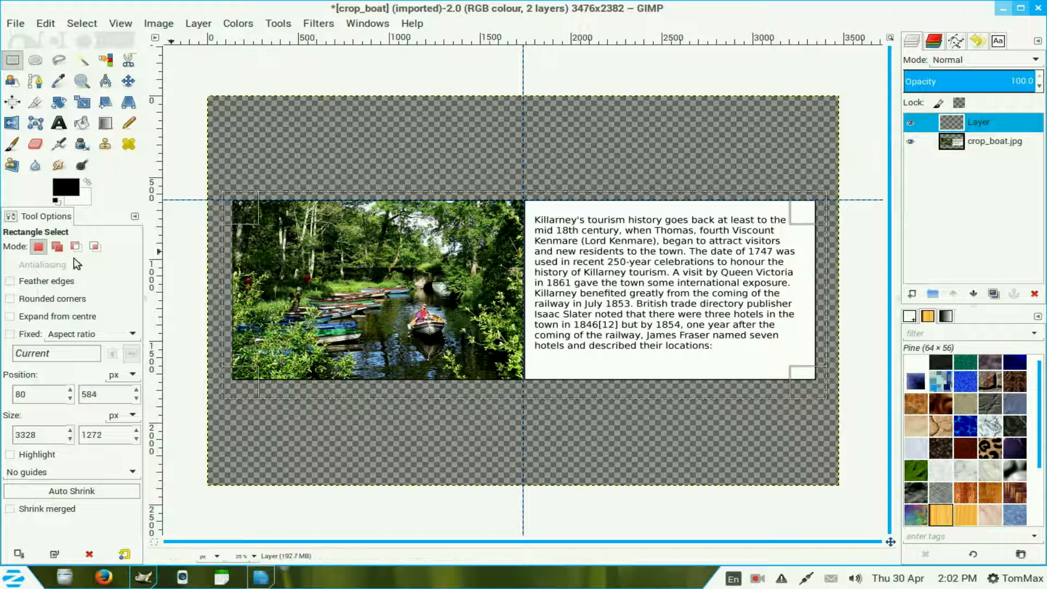
pyautogui.moveTo(77, 199); pyautogui.dragTo(380, 280)
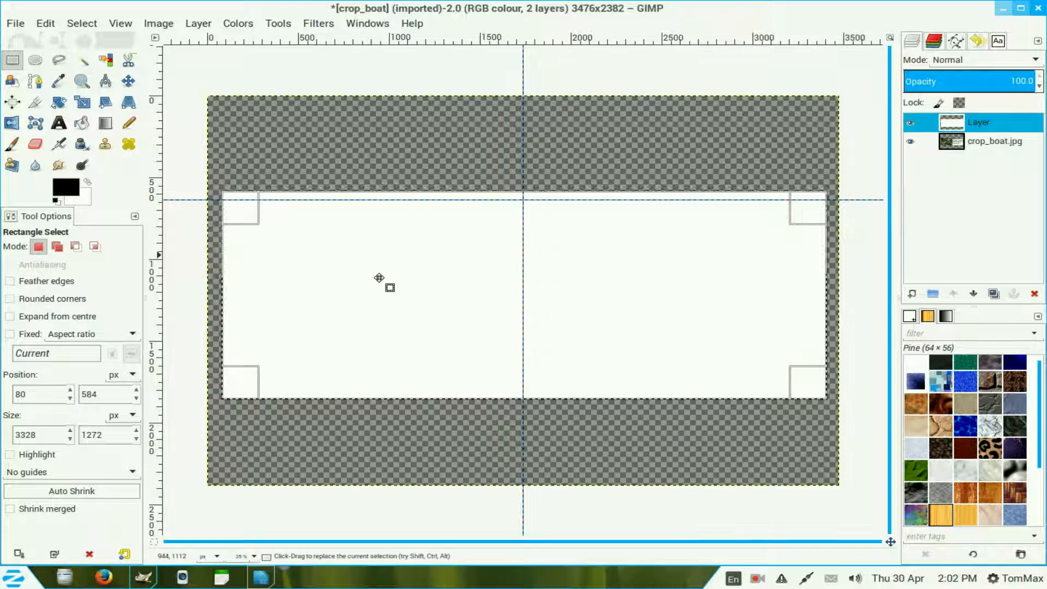
# Step: Lower the white rectangle layer beneath the pages and stroke its selection with a solid black 6 px line
pyautogui.click(972, 293)
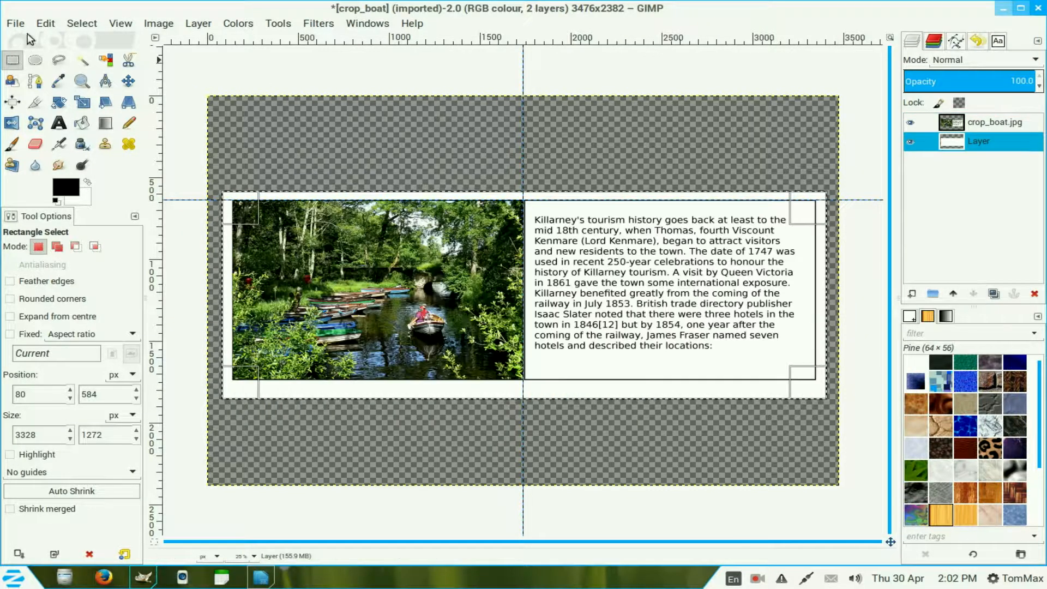
pyautogui.click(46, 23)
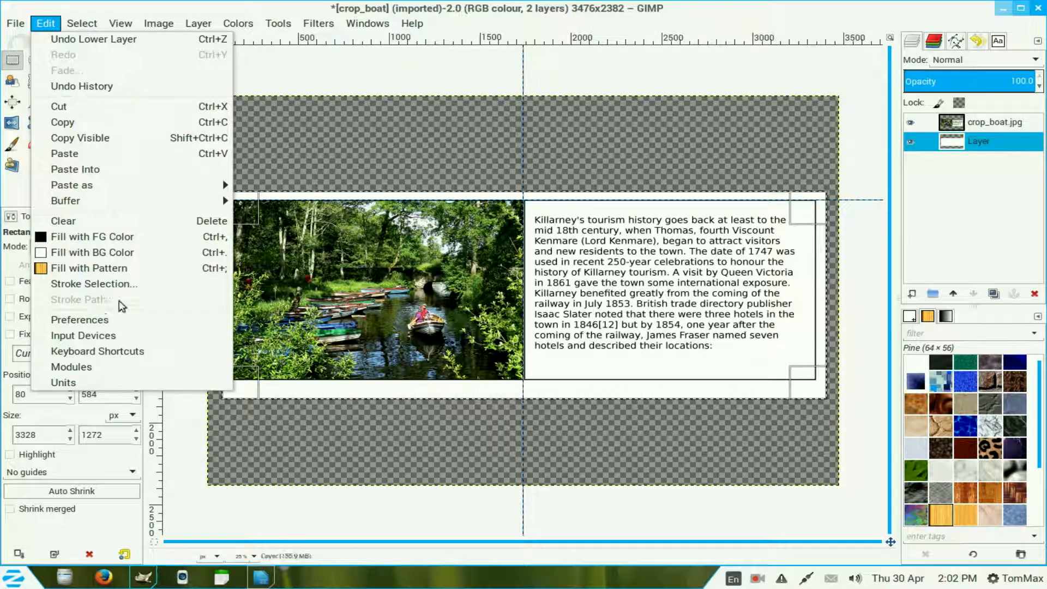
pyautogui.click(117, 285)
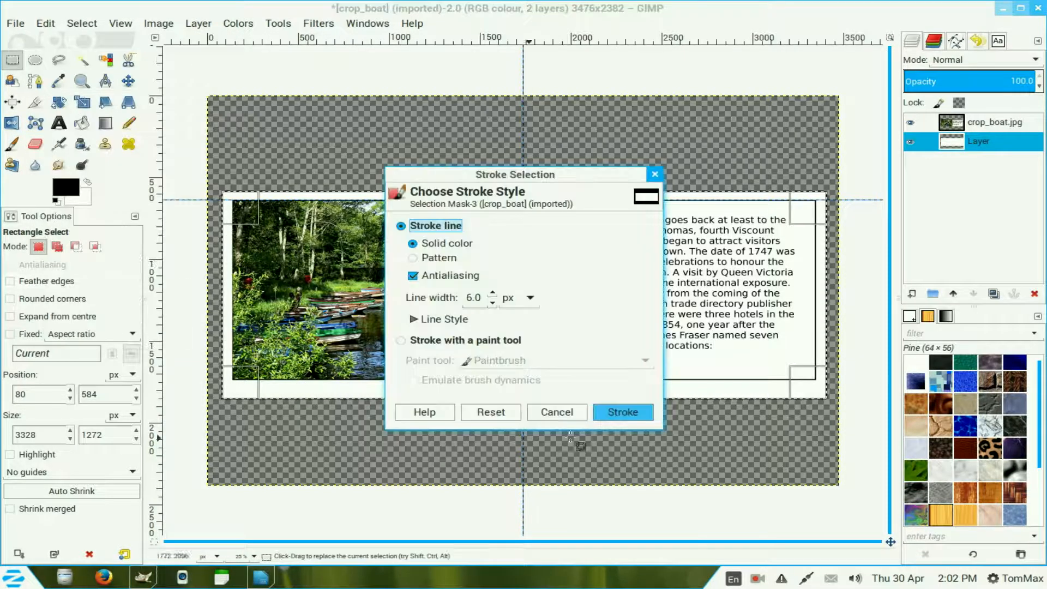
pyautogui.click(615, 411)
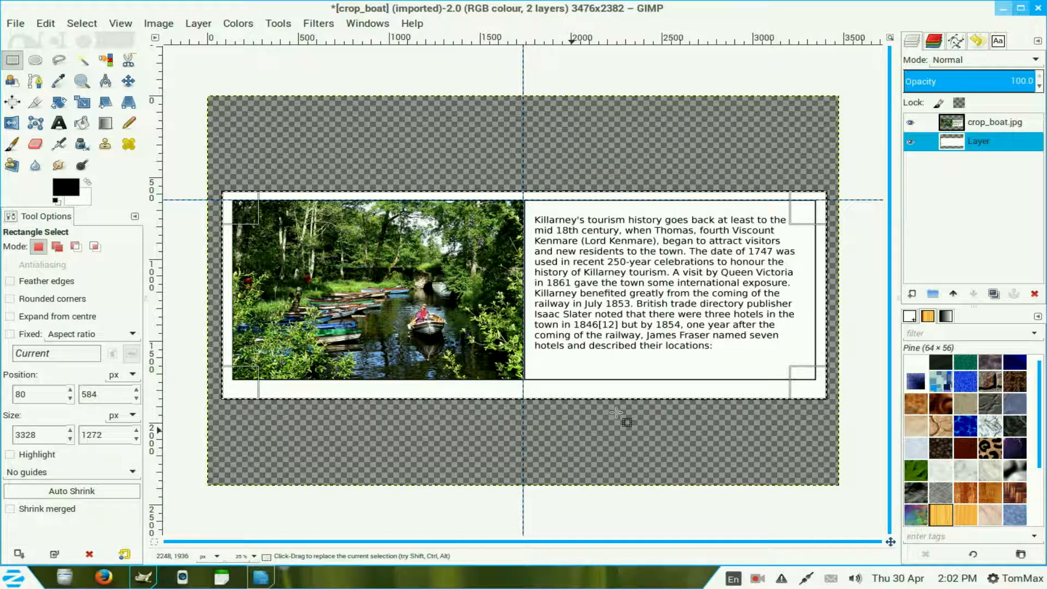
# Step: Merge the crop_boat.jpg layer down onto the white border layer and clear the selection
pyautogui.click(958, 127)
pyautogui.rightClick(957, 127)
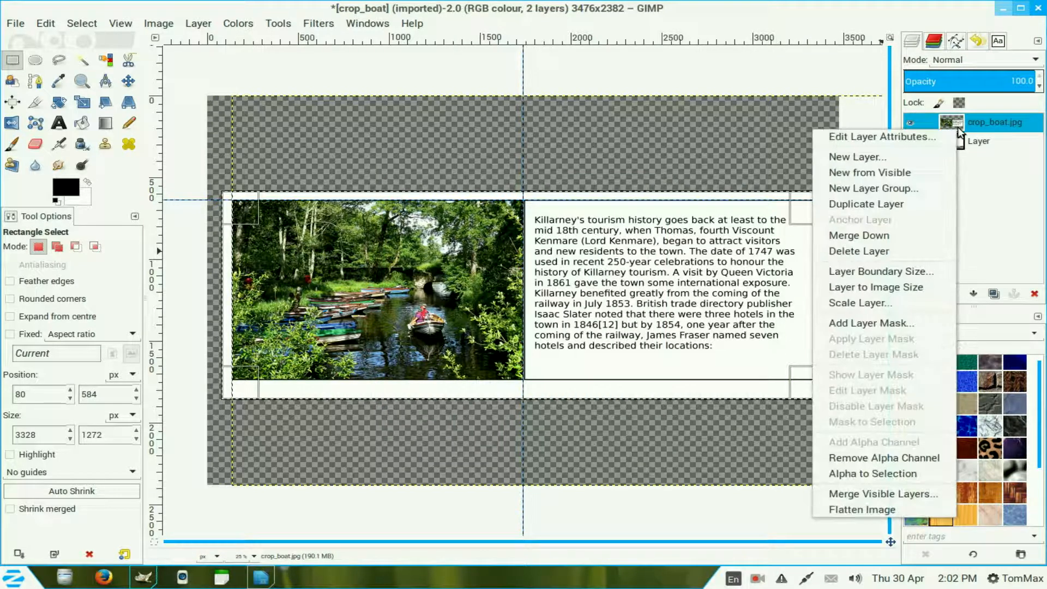
pyautogui.click(931, 241)
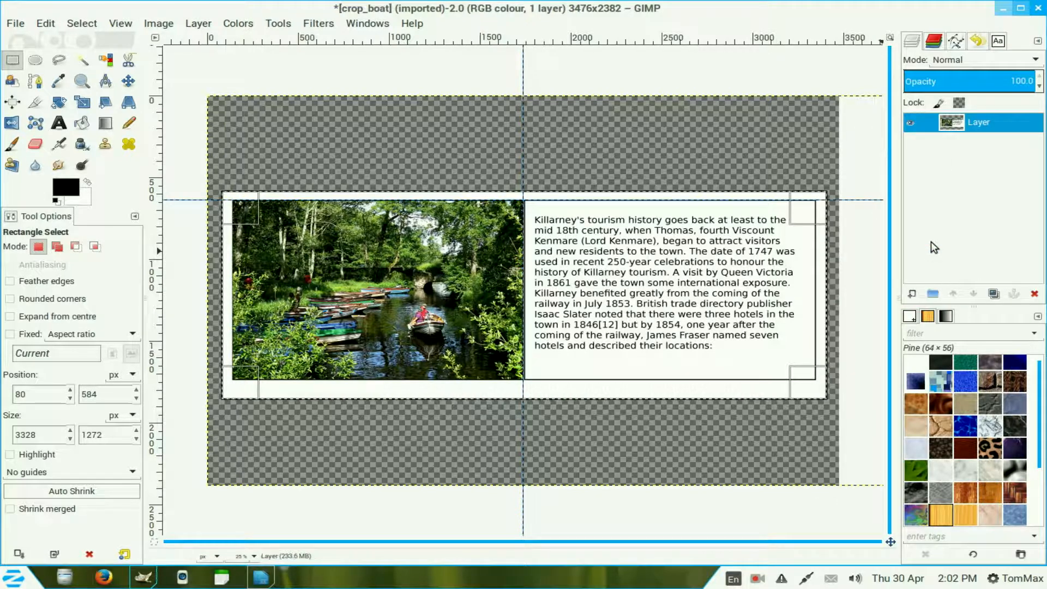
pyautogui.click(83, 24)
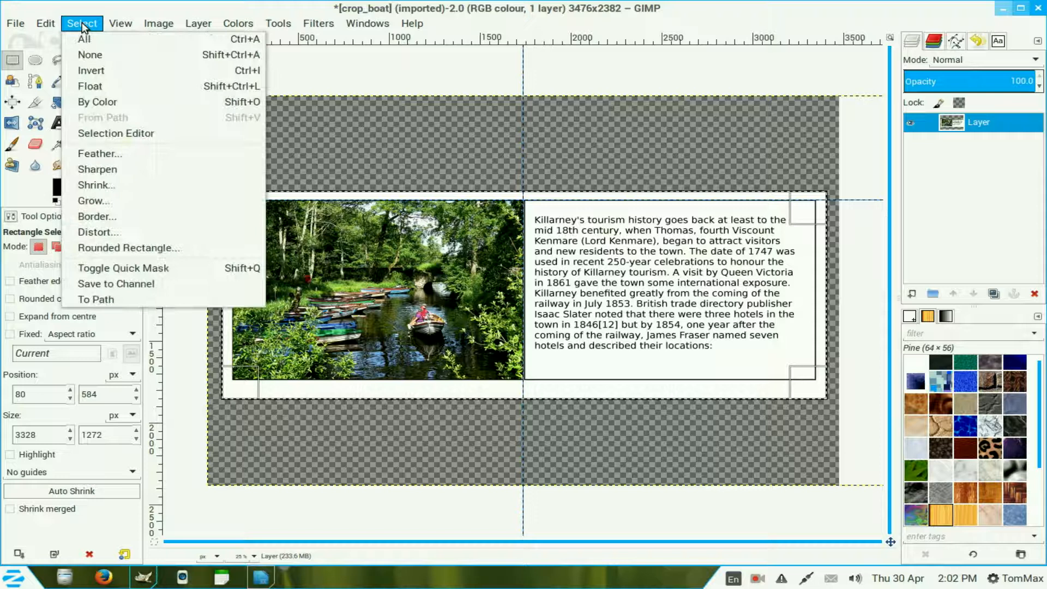
pyautogui.click(83, 55)
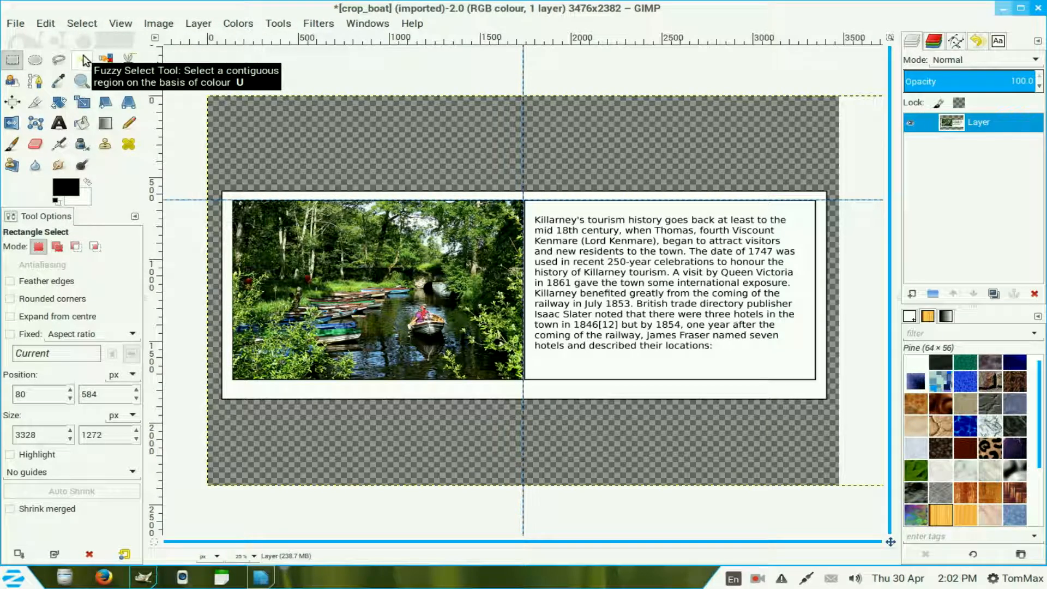
# Step: Add a new transparent 3476 × 2382 px layer and place a horizontal guide along the pages' bottom edge
pyautogui.click(911, 293)
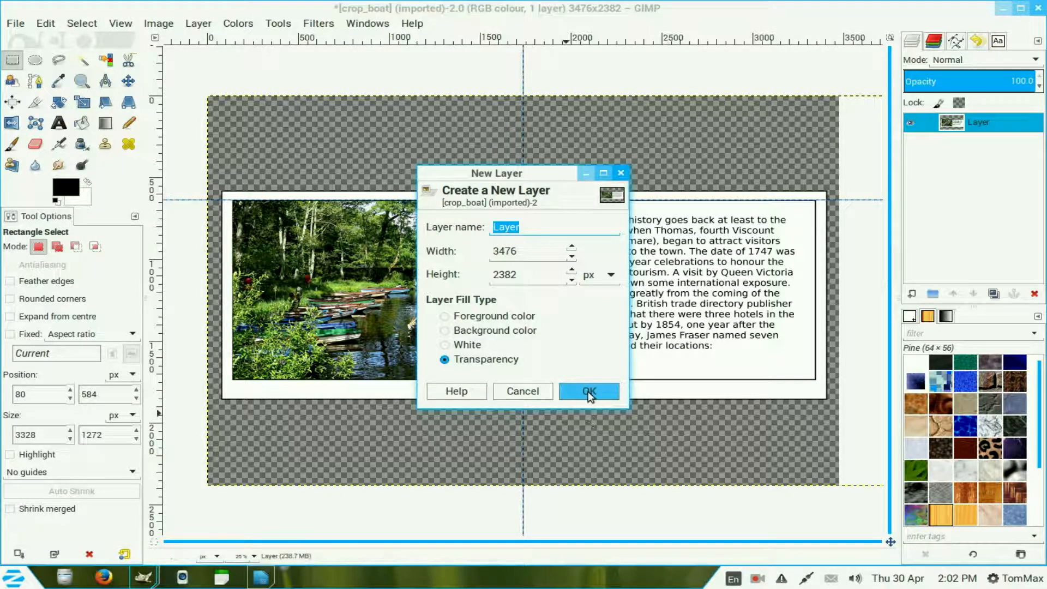
pyautogui.click(589, 392)
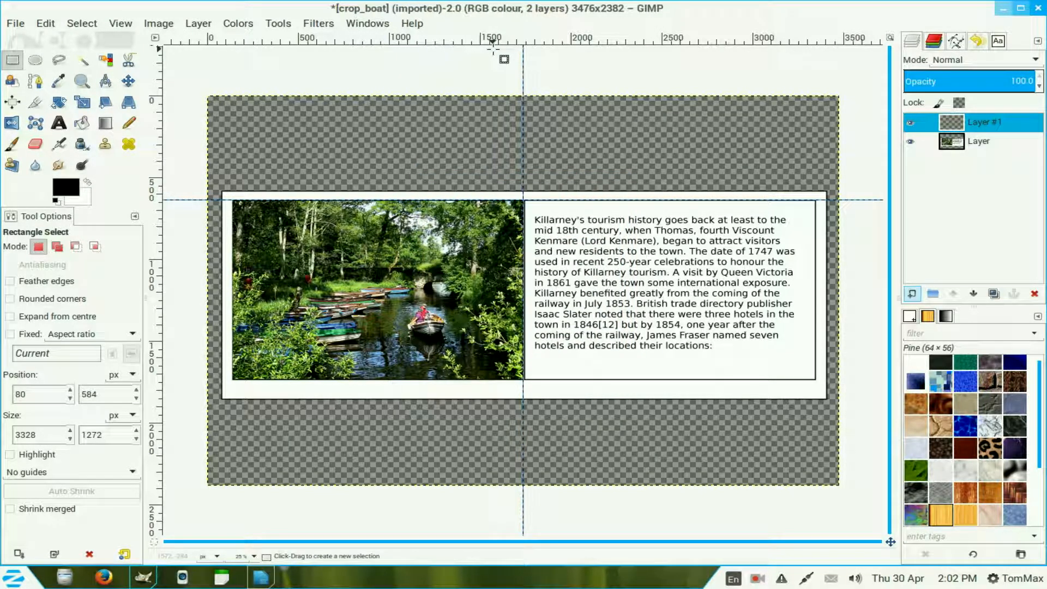
pyautogui.moveTo(475, 47)
pyautogui.mouseDown()
pyautogui.moveTo(475, 112)
pyautogui.moveTo(338, 218)
pyautogui.moveTo(158, 324)
pyautogui.moveTo(513, 389)
pyautogui.mouseUp()
# Step: Set up the Pencil tool with the 2. Hardness 100 brush at size 6
pyautogui.click(129, 123)
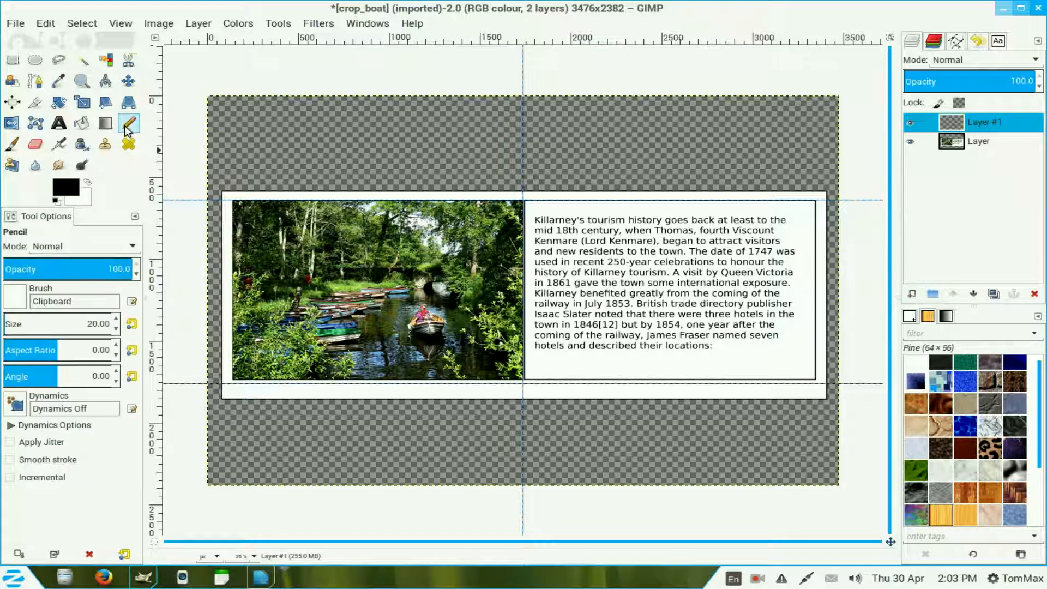
pyautogui.click(909, 316)
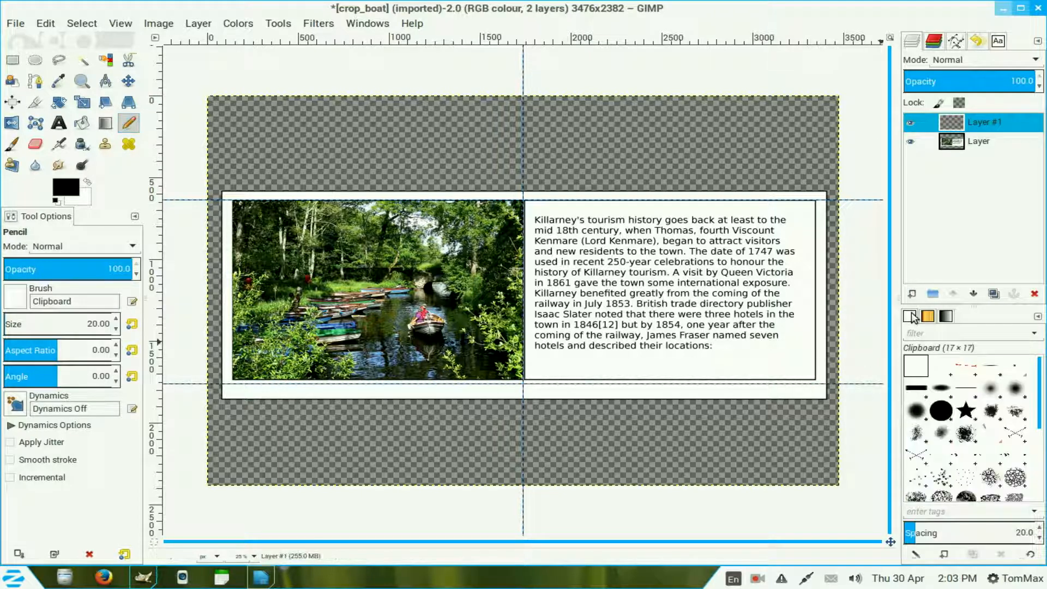
pyautogui.click(939, 408)
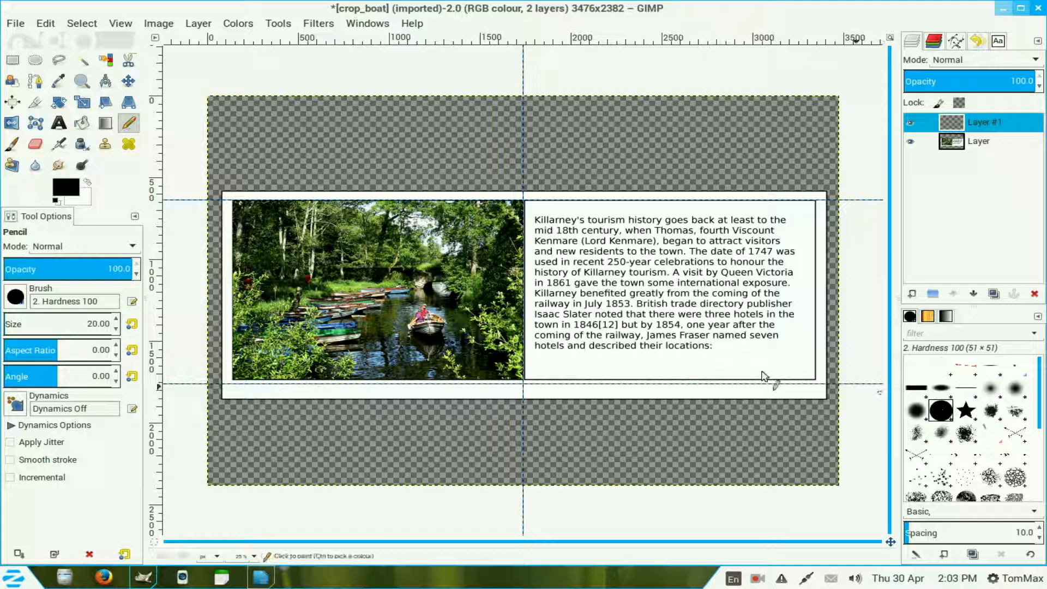
pyautogui.click(116, 329)
pyautogui.click(117, 329)
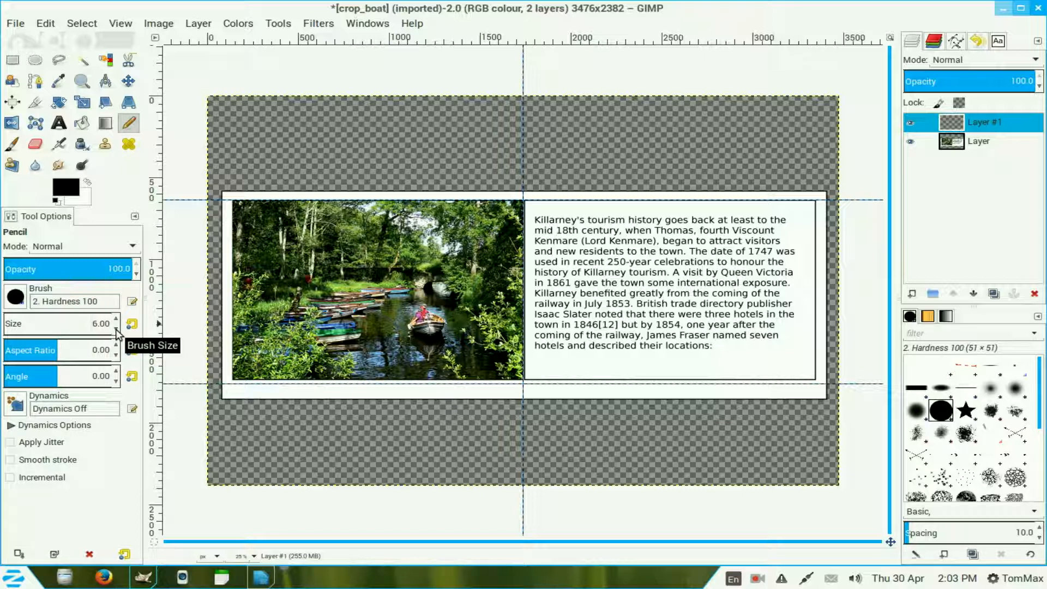
# Step: Draw a straight black line across the full width of the white border, along the guide below the pages
pyautogui.click(222, 384)
pyautogui.press('shift')
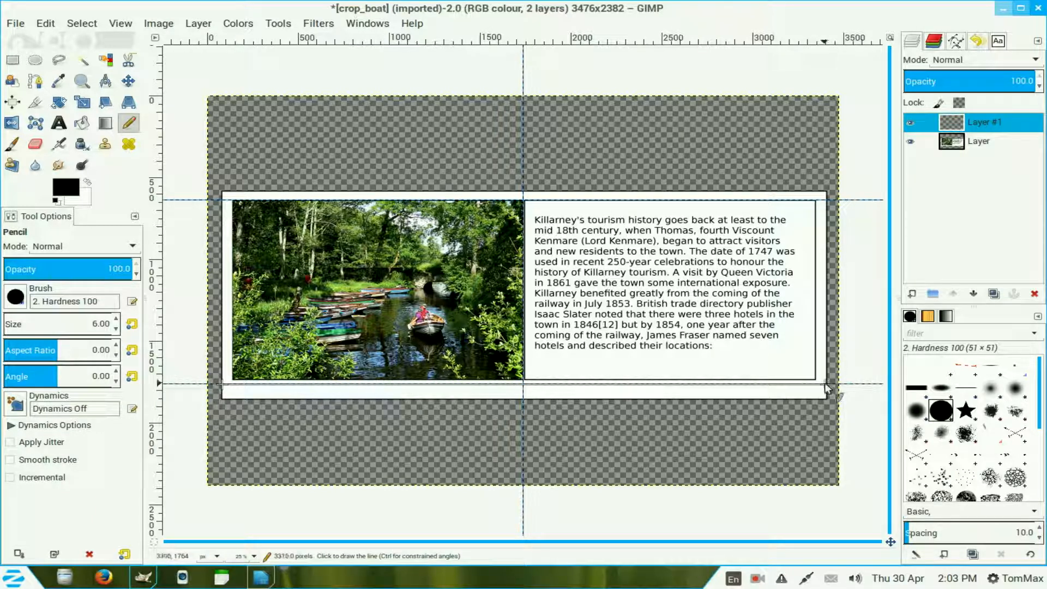
pyautogui.keyDown('shift'); pyautogui.click(826, 388); pyautogui.keyUp('shift')
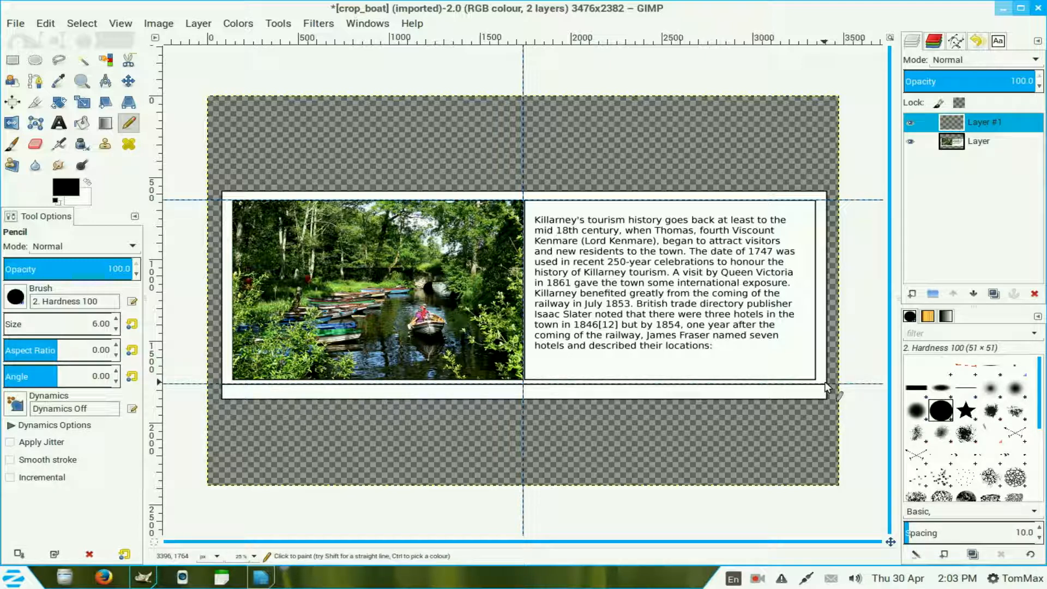
# Step: Duplicate the pencil line layer four times
pyautogui.click(995, 294)
pyautogui.click(994, 295)
pyautogui.click(995, 295)
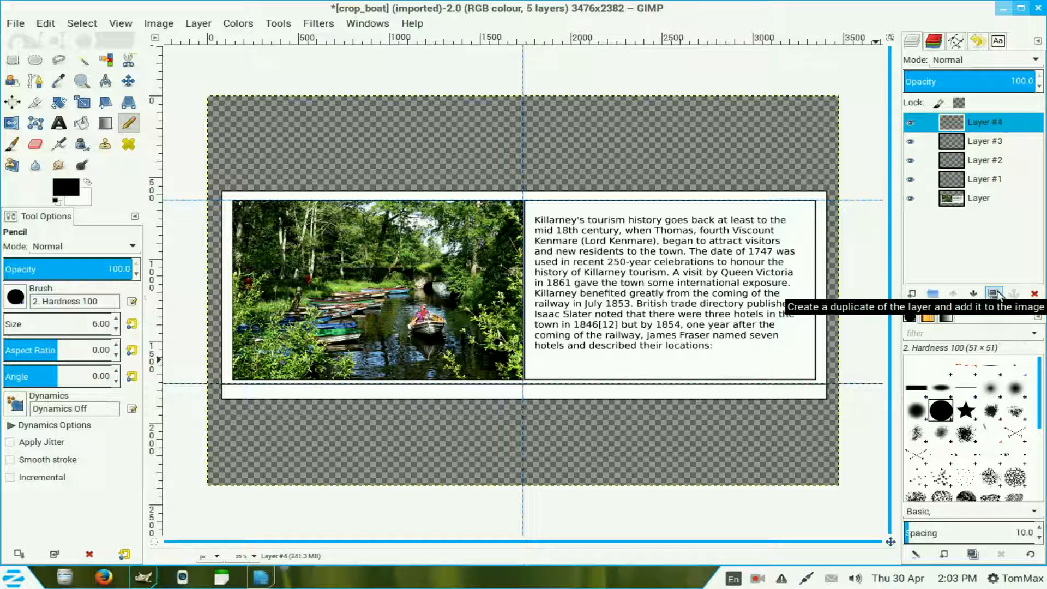
pyautogui.click(995, 294)
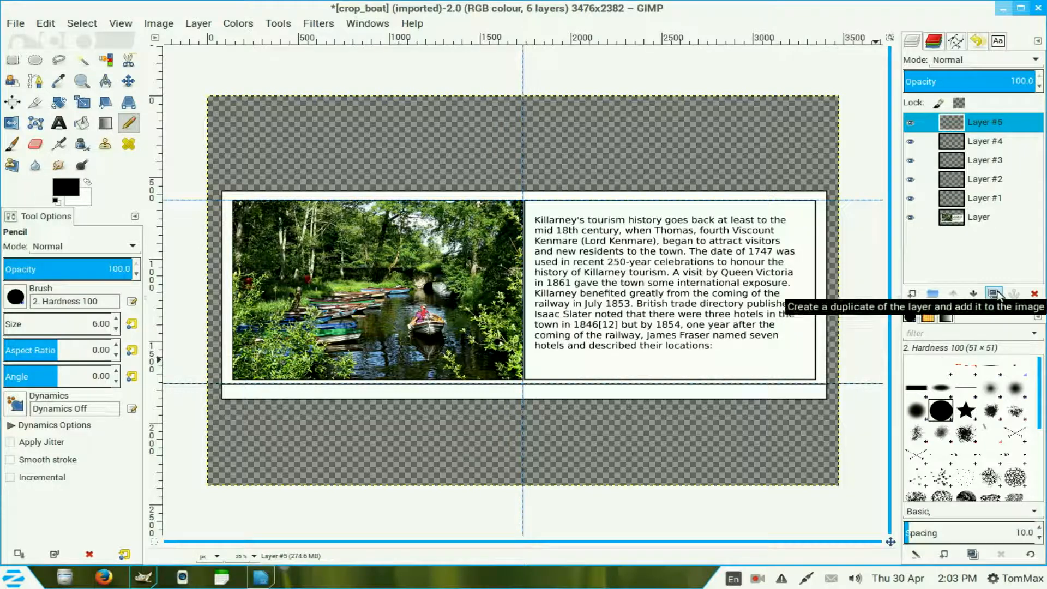
# Step: Move the lines on Layer #5 and Layer #4 down in small, even offsets below the original line
pyautogui.press('m')
pyautogui.click(80, 83)
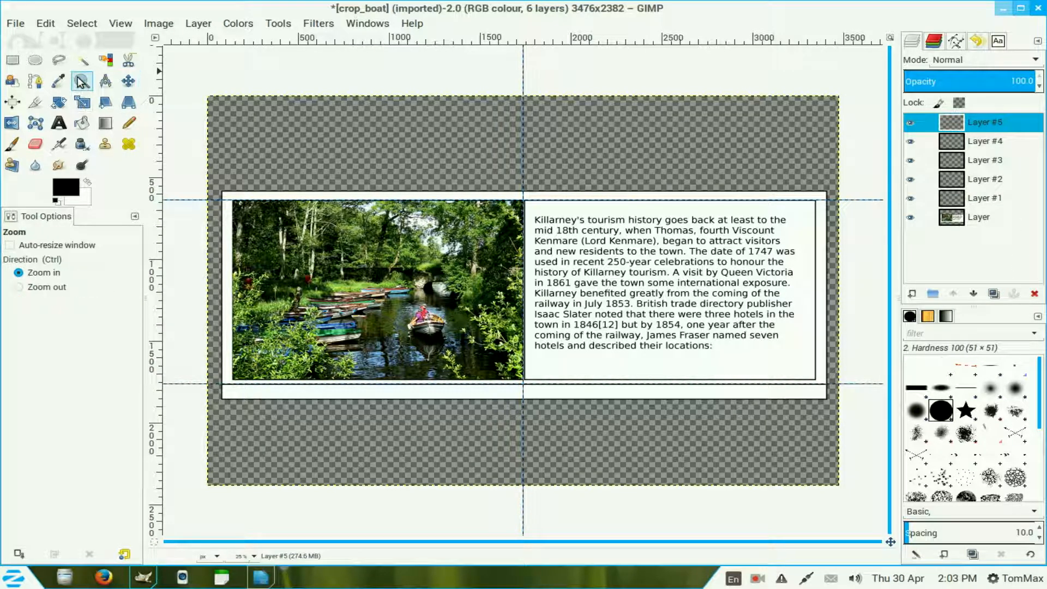
pyautogui.moveTo(571, 339); pyautogui.dragTo(753, 447)
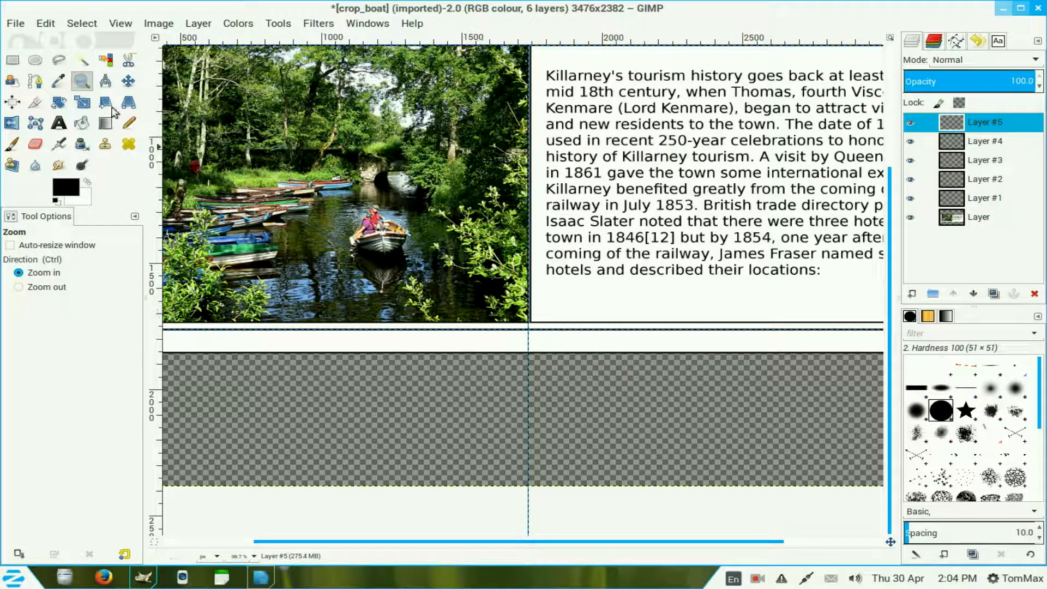
pyautogui.click(135, 82)
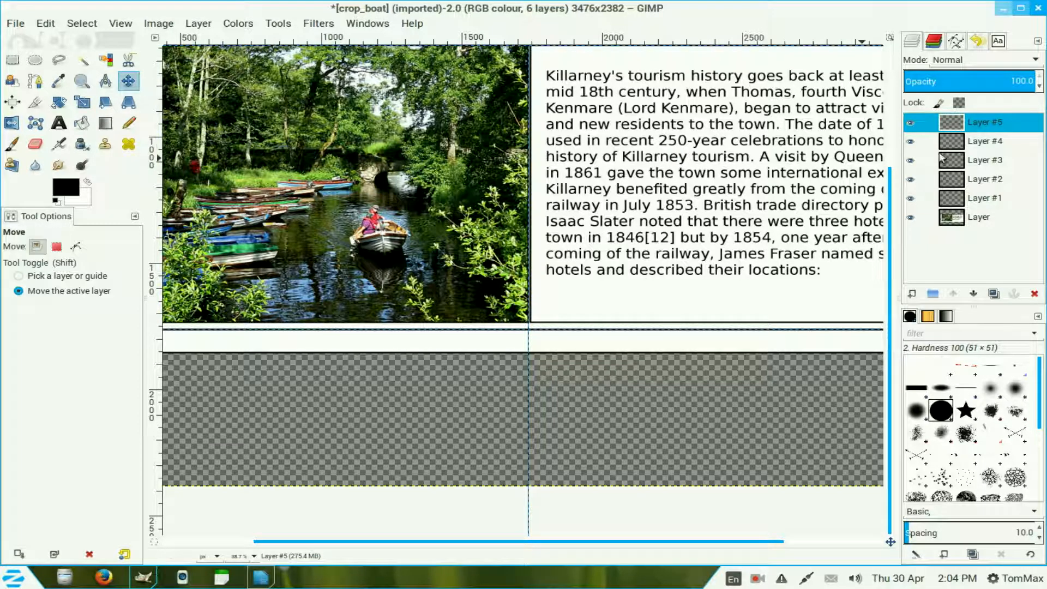
pyautogui.moveTo(541, 331); pyautogui.dragTo(538, 334)
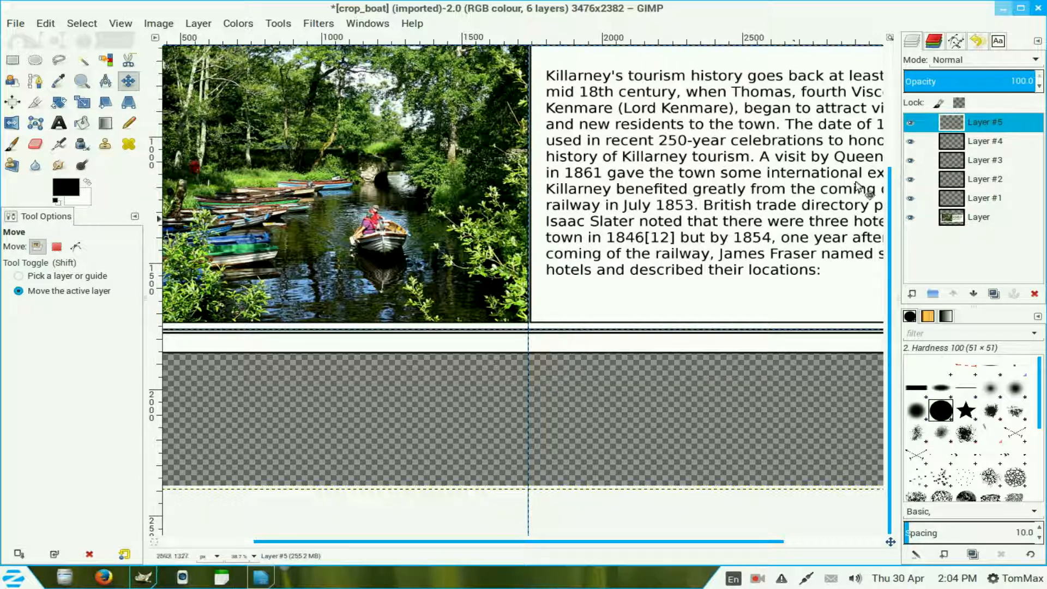
pyautogui.click(959, 143)
pyautogui.moveTo(567, 310); pyautogui.dragTo(570, 315)
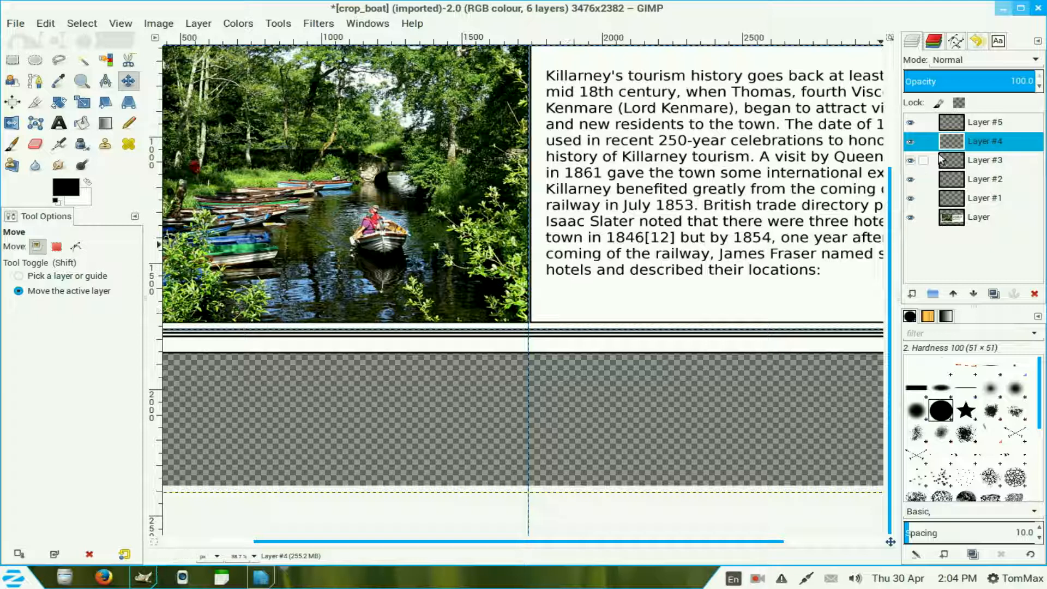
# Step: Move the lines on Layer #3, Layer #2 and Layer #1 progressively lower, spacing them evenly down to the border's bottom edge
pyautogui.click(959, 160)
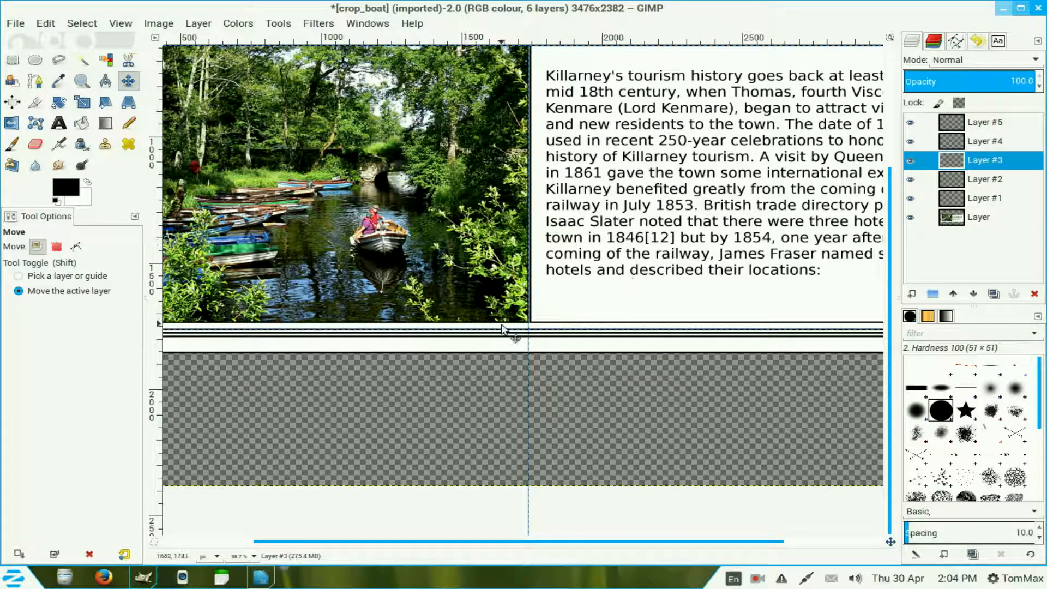
pyautogui.click(543, 324)
pyautogui.moveTo(543, 324); pyautogui.dragTo(542, 331)
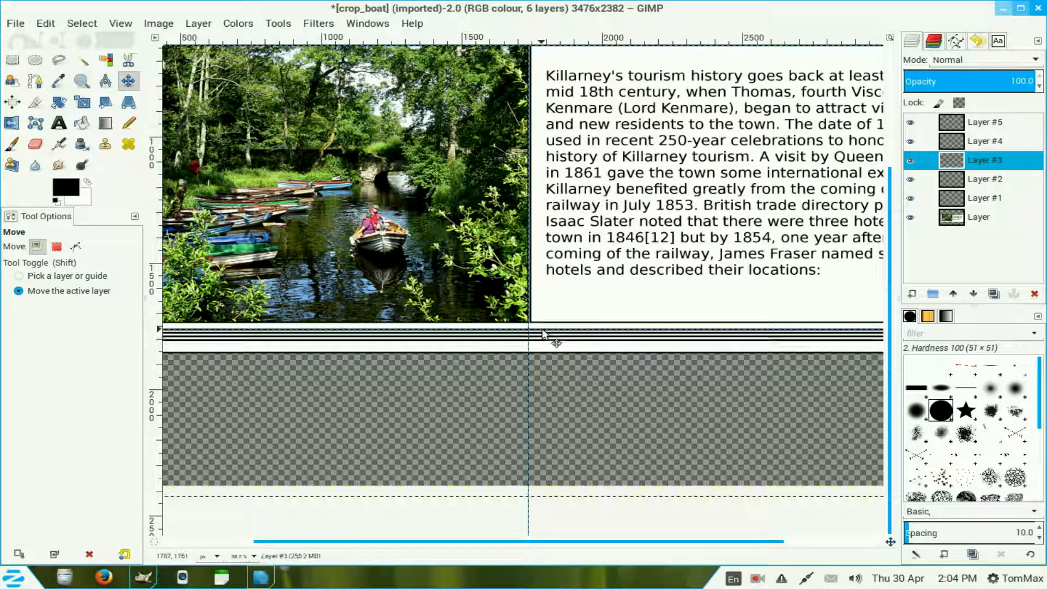
pyautogui.click(958, 182)
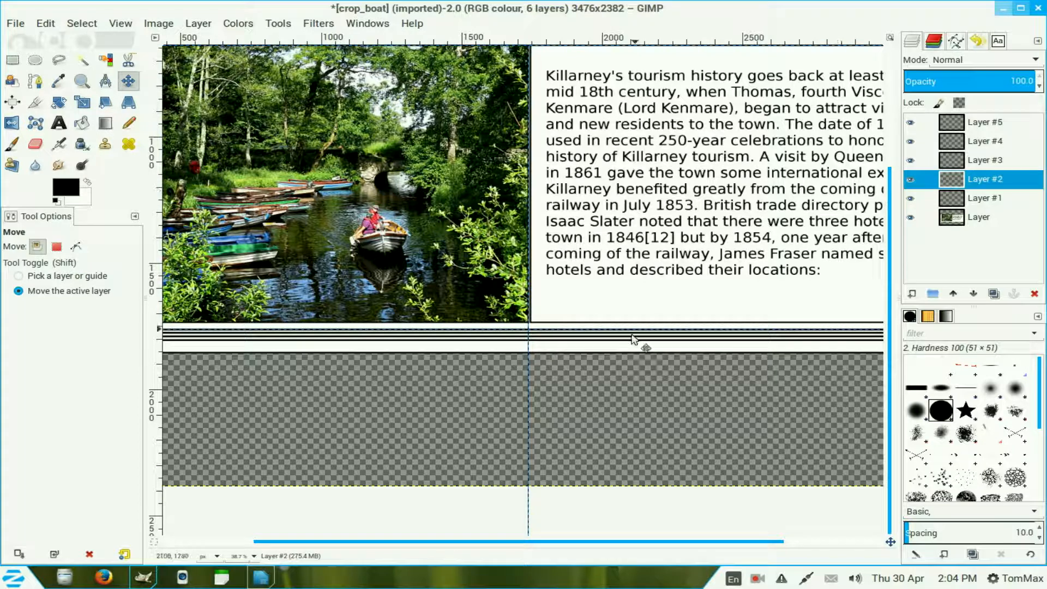
pyautogui.moveTo(619, 324); pyautogui.dragTo(622, 344)
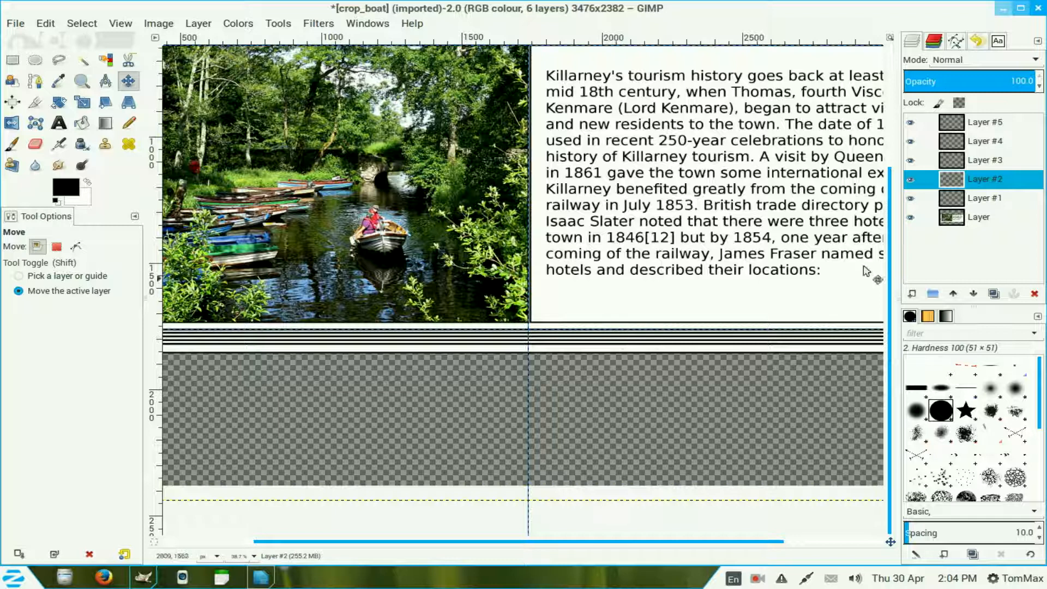
pyautogui.click(944, 198)
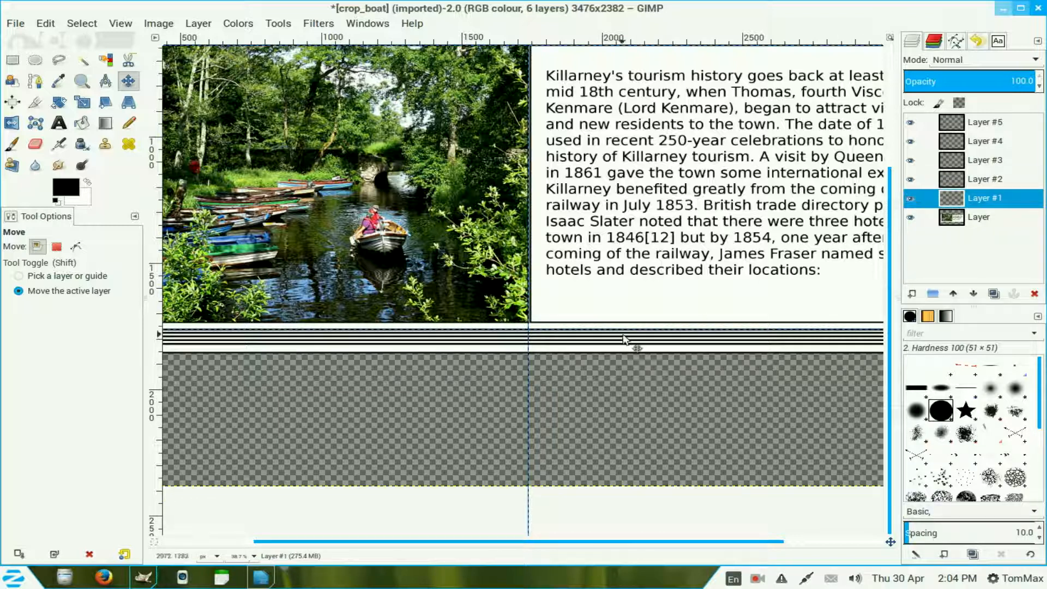
pyautogui.moveTo(624, 330); pyautogui.dragTo(626, 349)
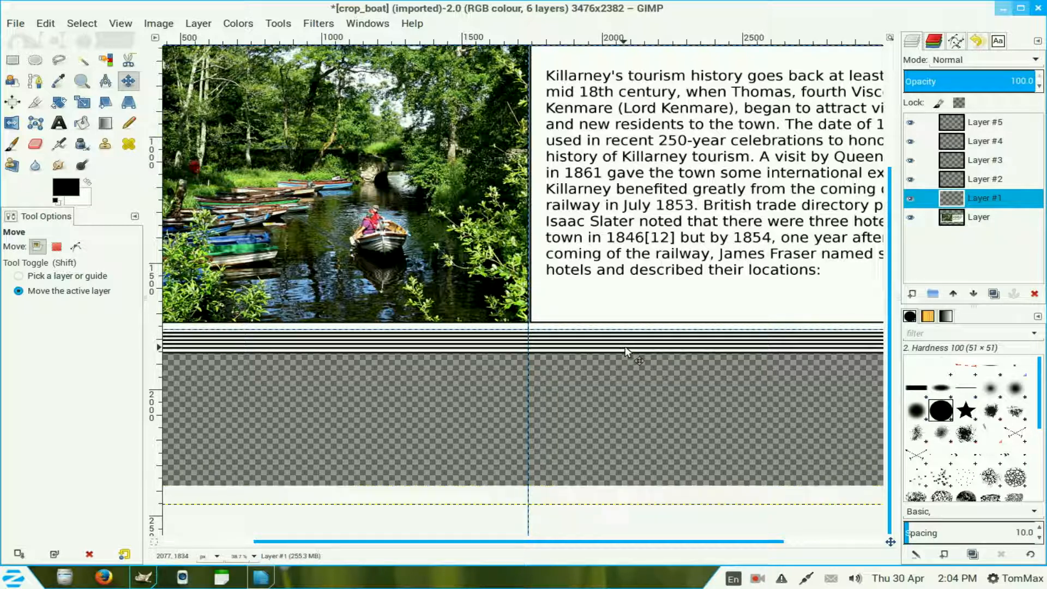
# Step: Merge all visible layers into one, expanded as necessary
pyautogui.rightClick(954, 129)
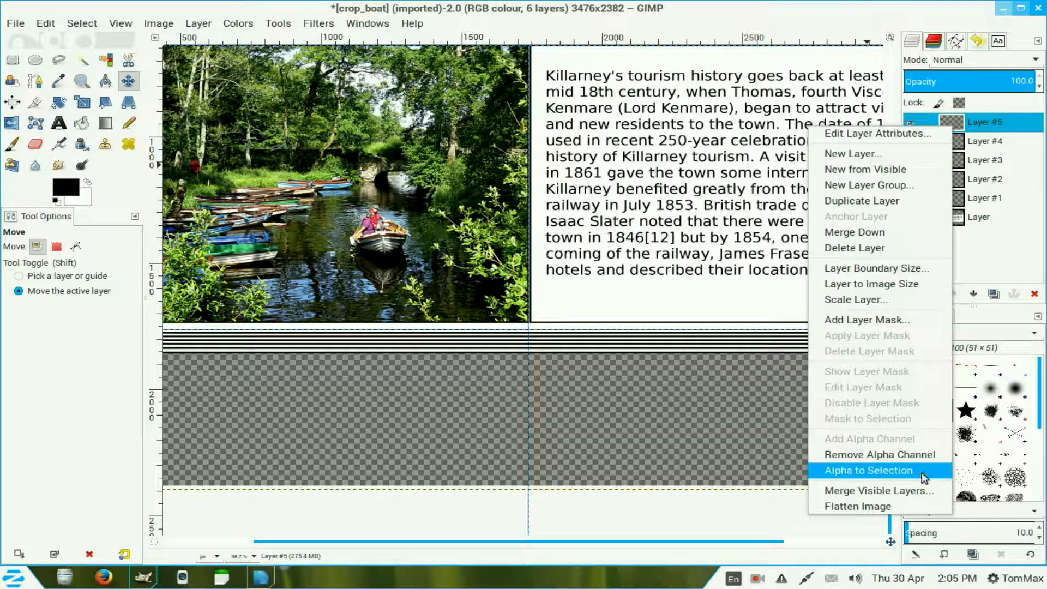
pyautogui.click(920, 492)
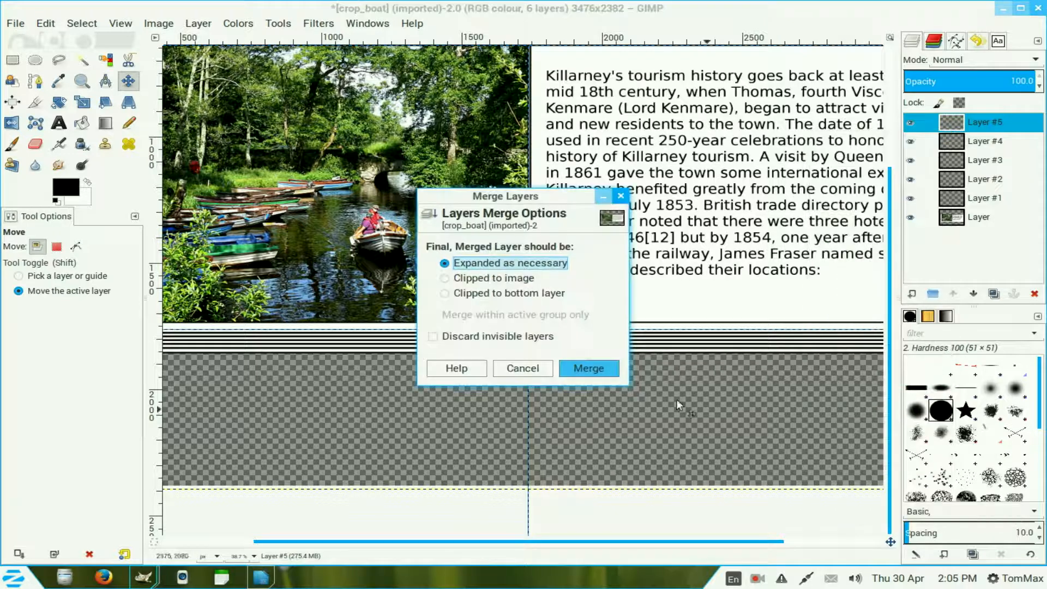
pyautogui.click(598, 367)
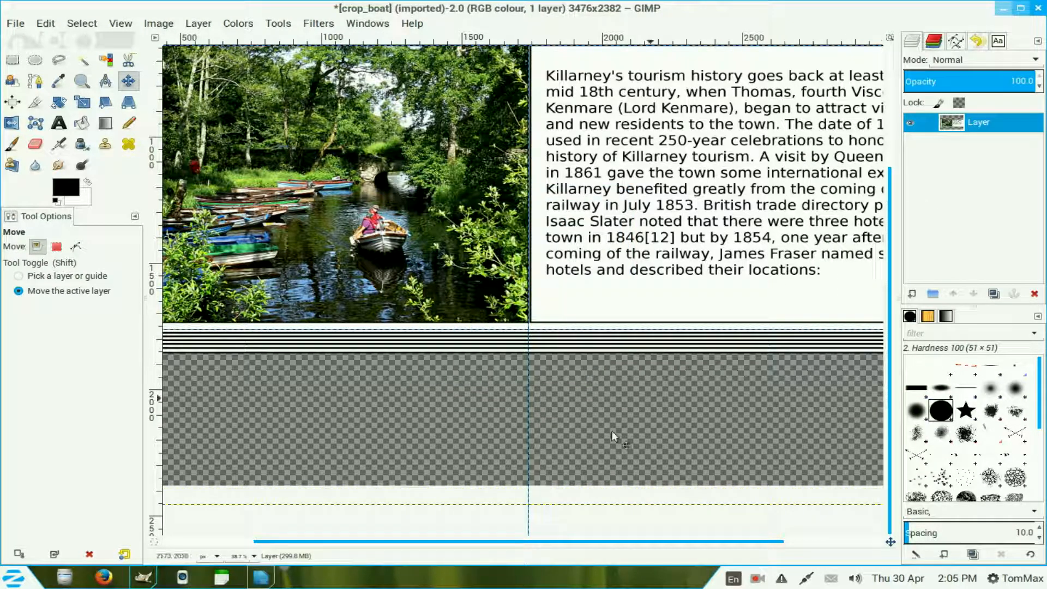
# Step: Create a selection around the whole magazine from the merged layer's alpha
pyautogui.click(254, 555)
pyautogui.click(245, 521)
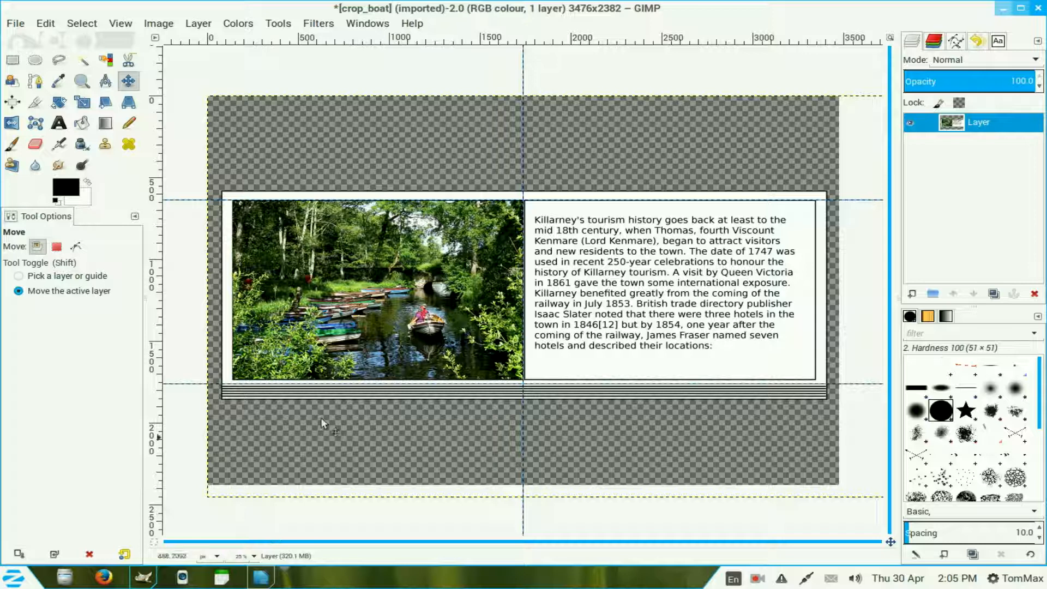
pyautogui.click(889, 40)
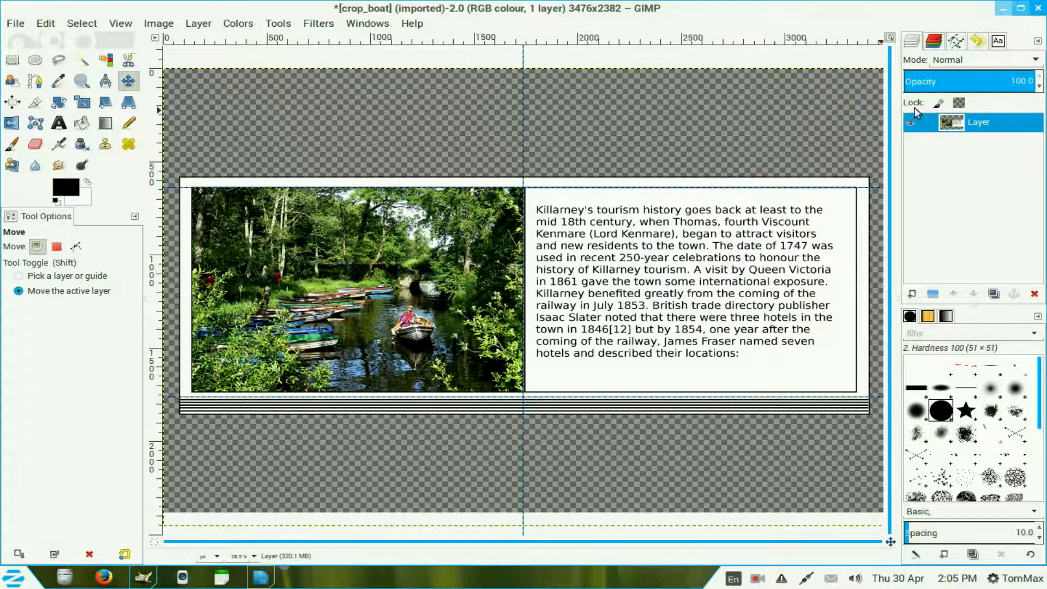
pyautogui.rightClick(958, 126)
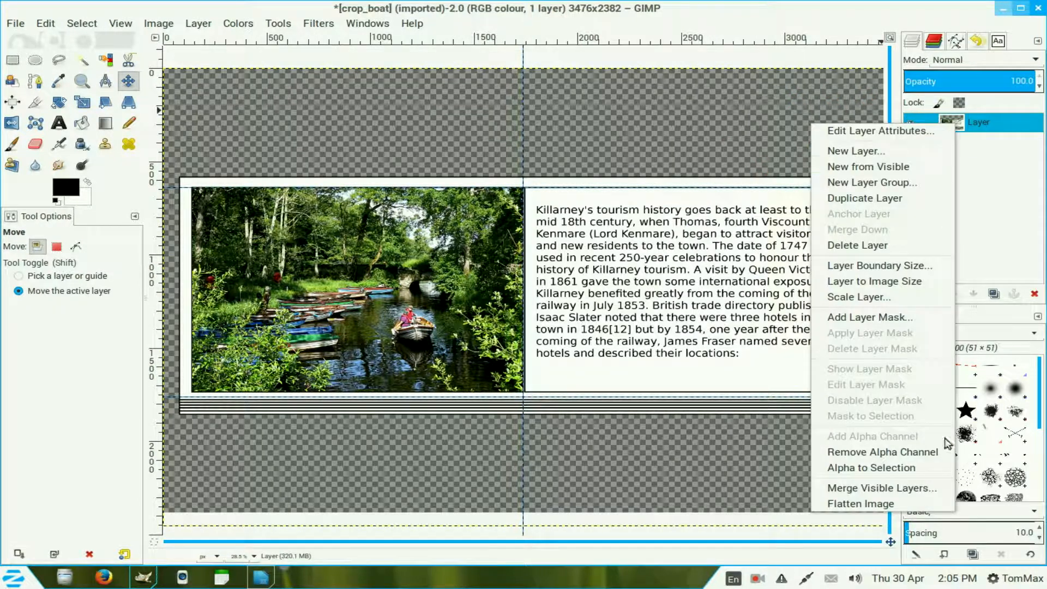
pyautogui.click(928, 472)
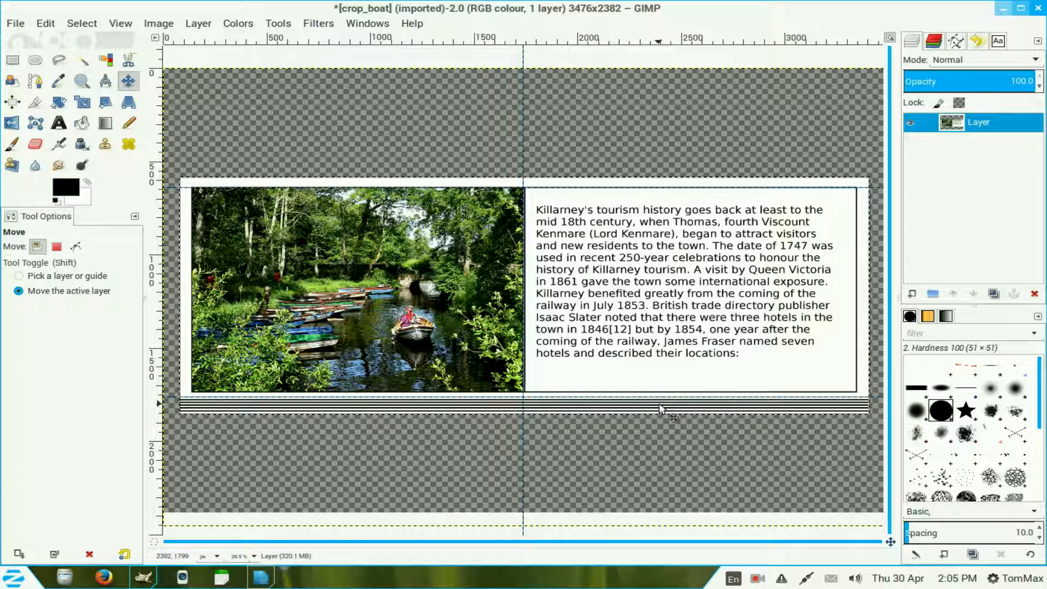
# Step: Set up a Curve Bend with automatic preview, raising the lower border curve near both ends and dipping it slightly at the centre
pyautogui.click(319, 24)
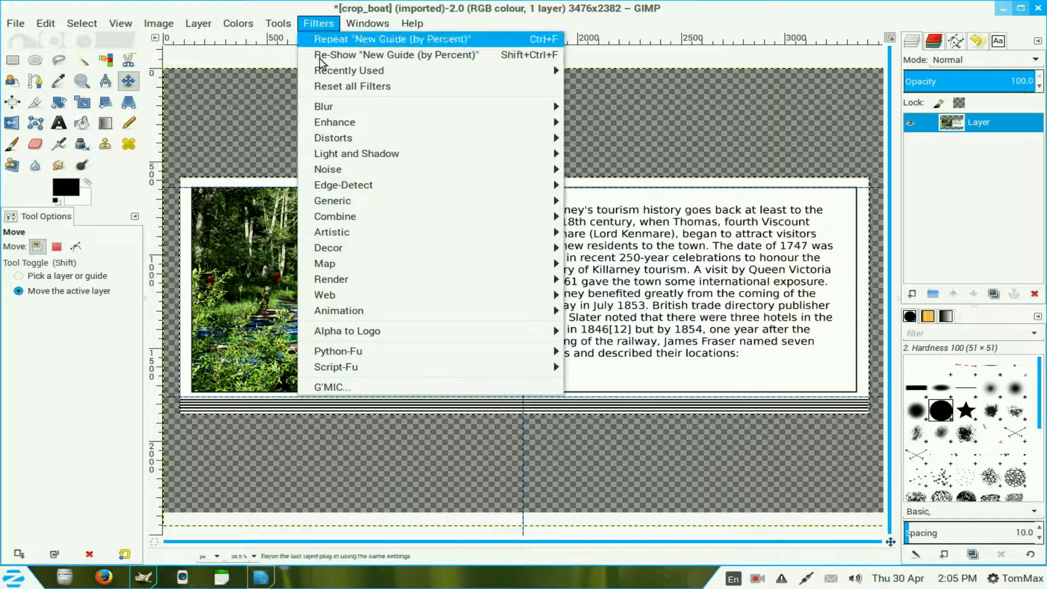
pyautogui.moveTo(331, 137)
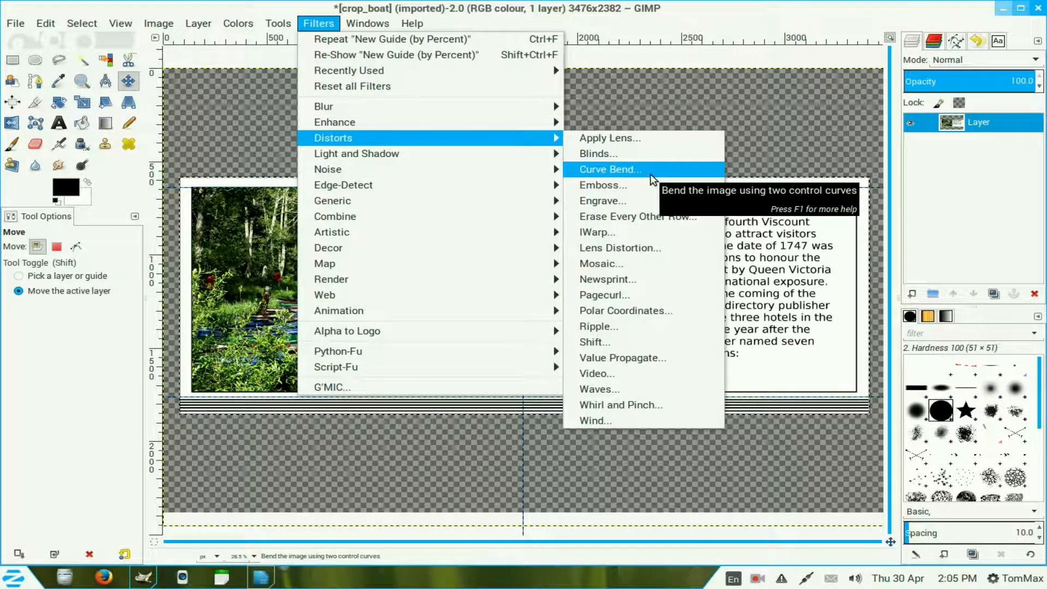
pyautogui.click(650, 175)
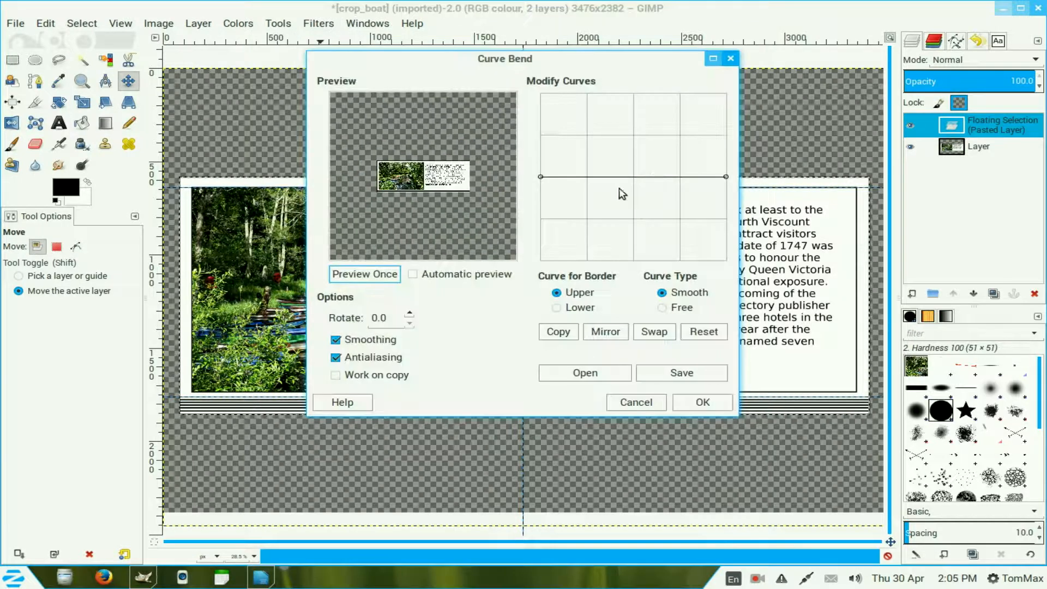
pyautogui.click(413, 275)
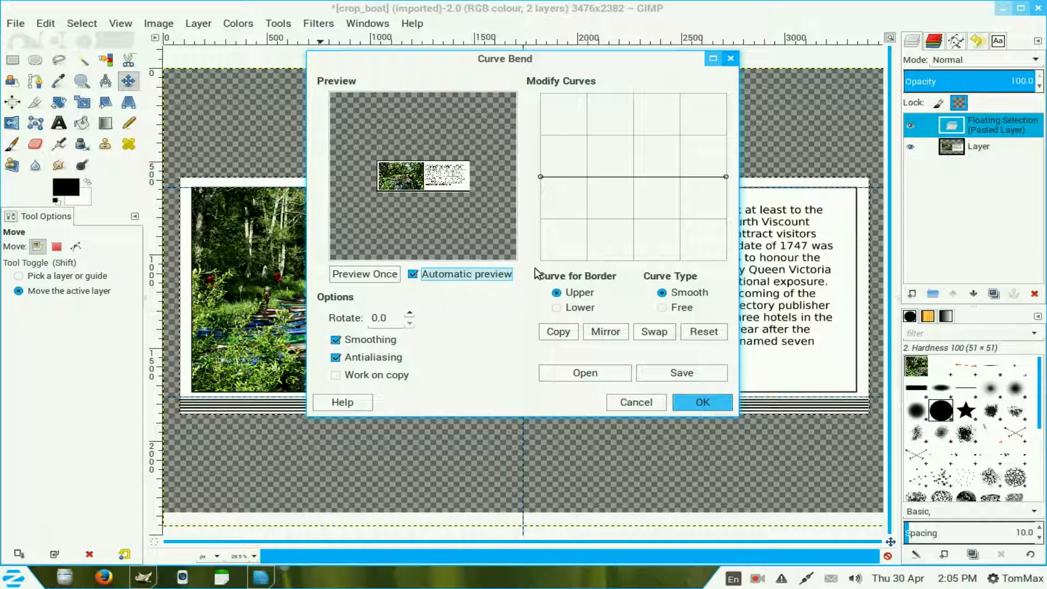
pyautogui.click(562, 309)
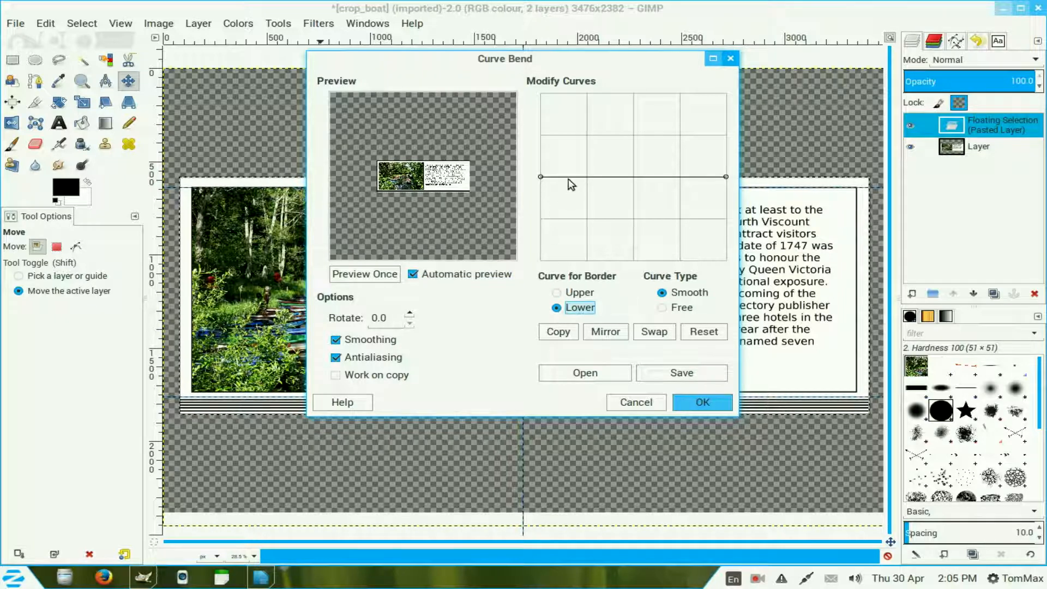
pyautogui.moveTo(568, 177); pyautogui.dragTo(568, 169)
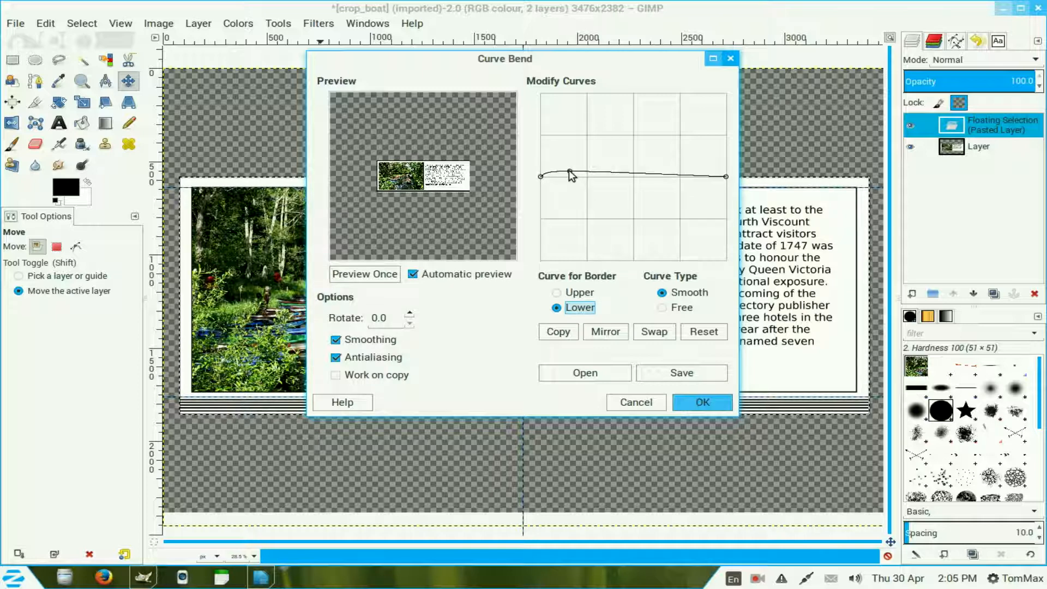
pyautogui.click(703, 175)
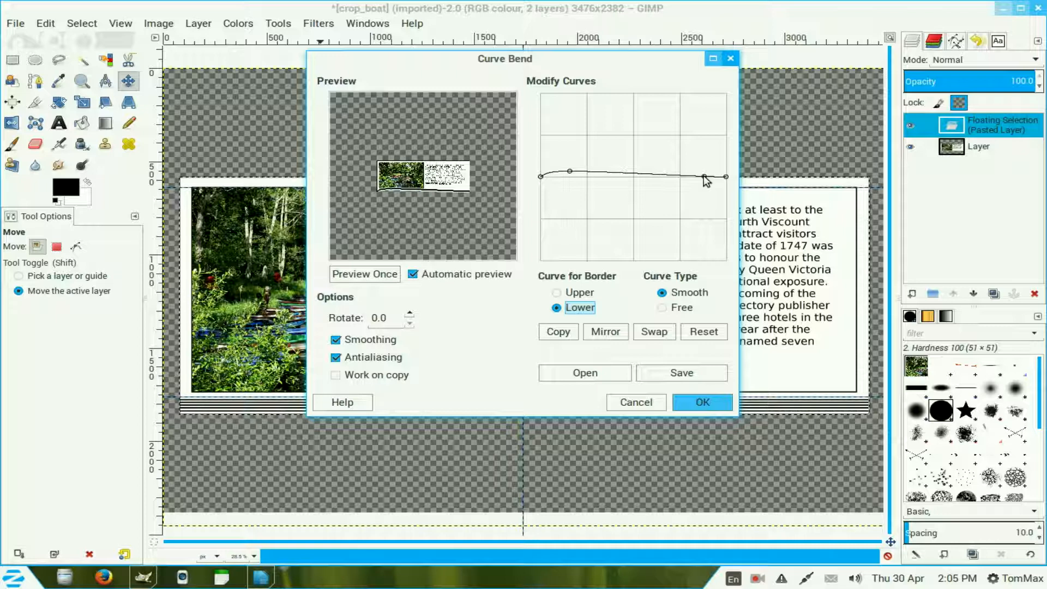
pyautogui.moveTo(704, 175); pyautogui.dragTo(701, 172)
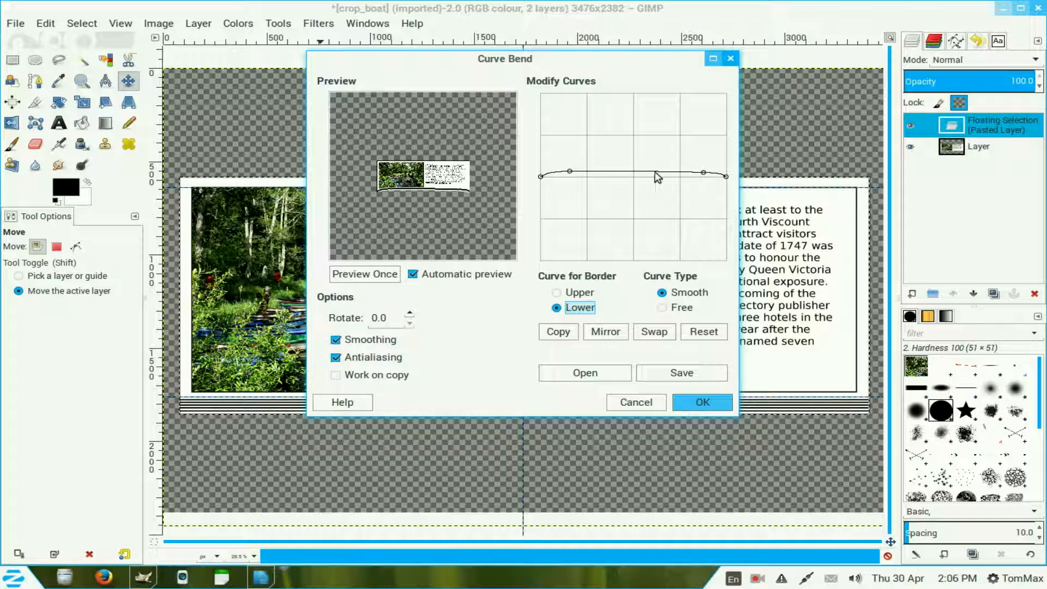
pyautogui.moveTo(635, 171); pyautogui.dragTo(632, 178)
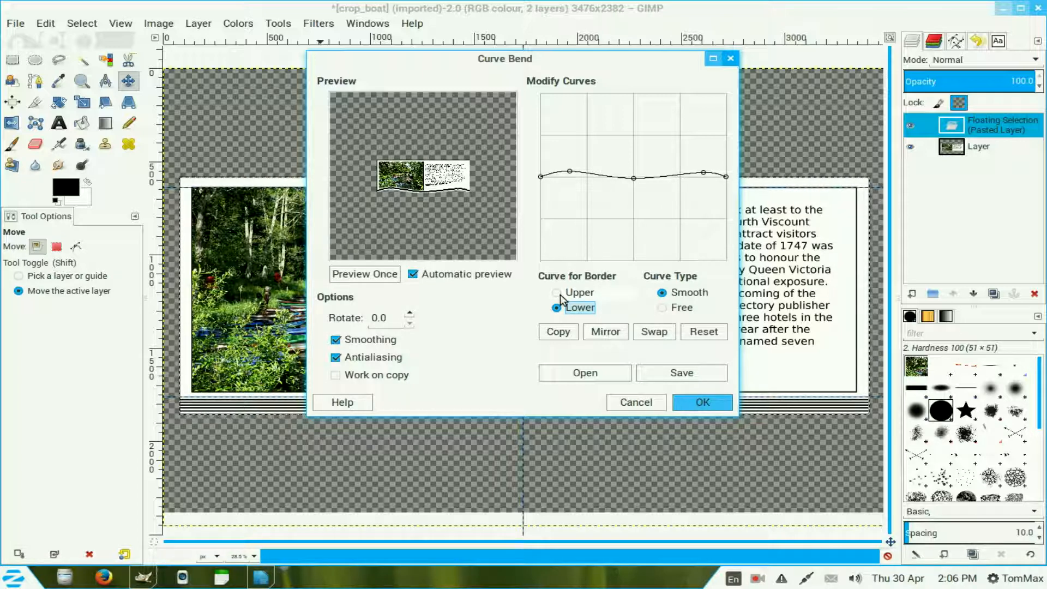
# Step: Bend the upper border into the same double wave with a central dip, and put the bent result on a new layer
pyautogui.click(560, 293)
pyautogui.moveTo(568, 178); pyautogui.dragTo(570, 171)
pyautogui.moveTo(701, 178); pyautogui.dragTo(702, 172)
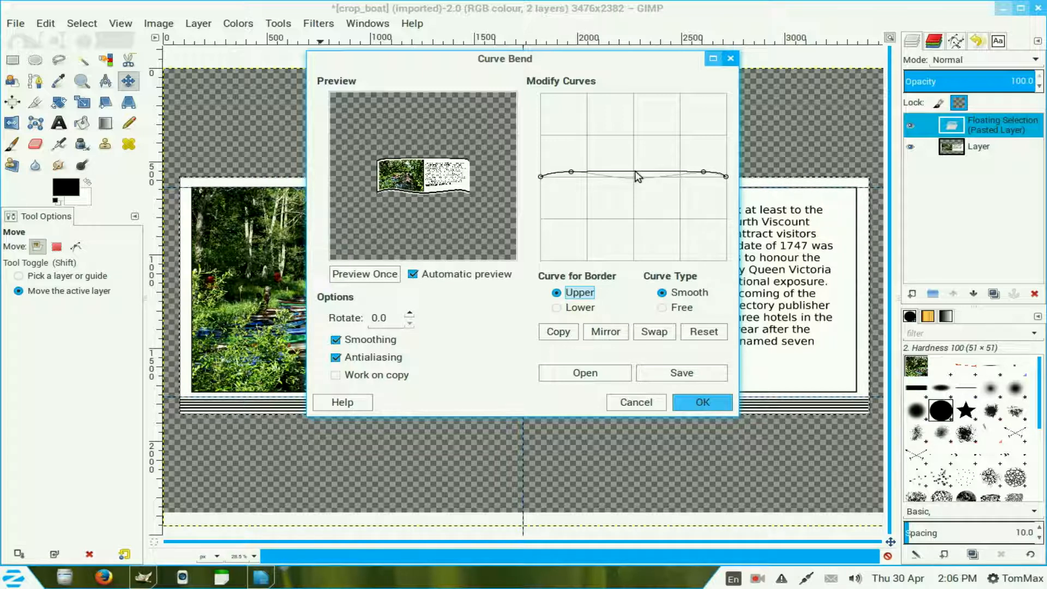
pyautogui.moveTo(634, 173); pyautogui.dragTo(634, 177)
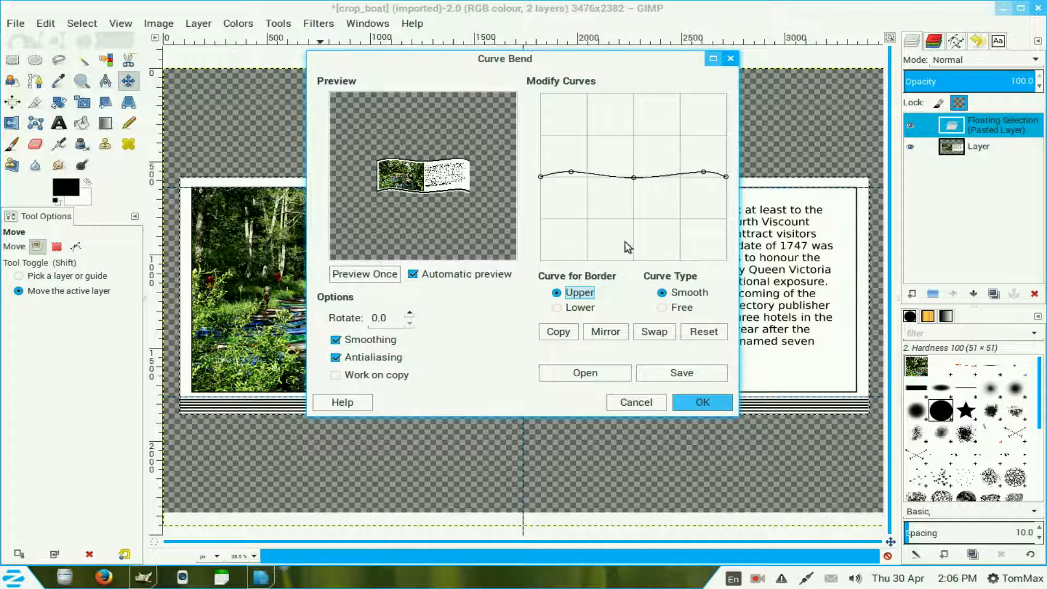
pyautogui.click(702, 402)
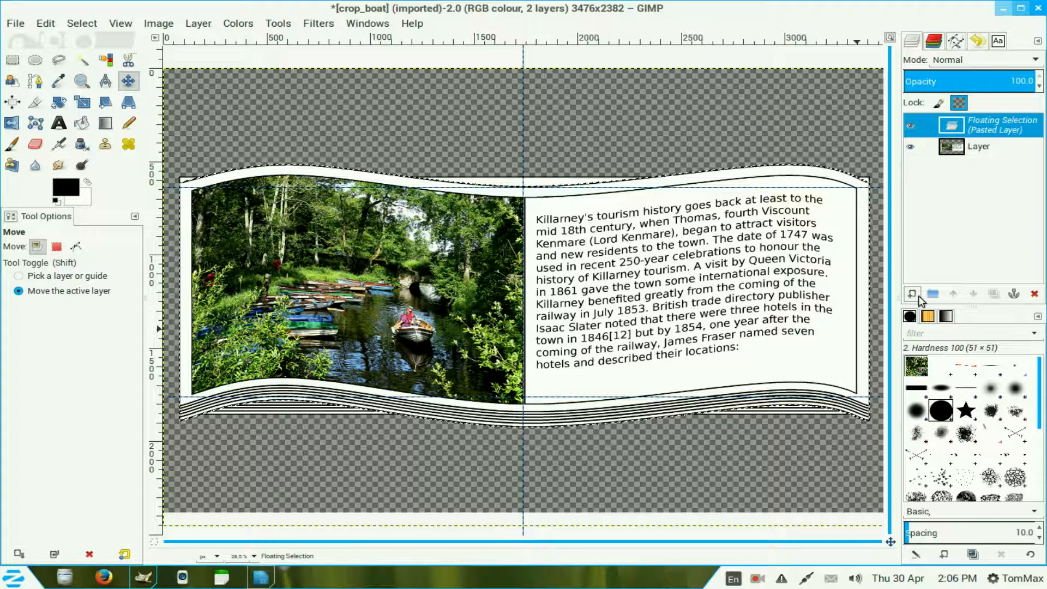
pyautogui.click(909, 293)
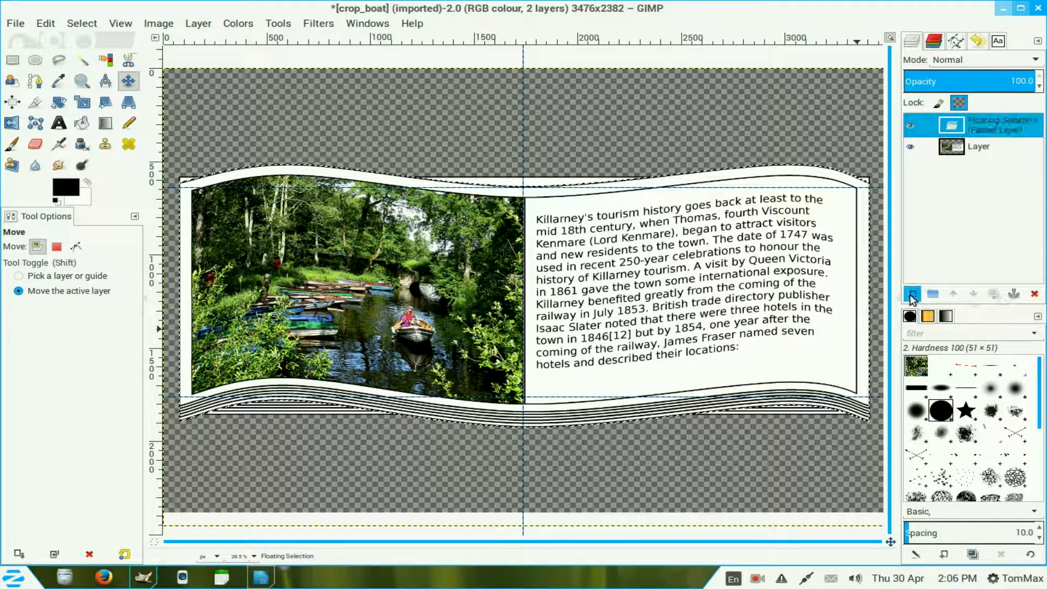
# Step: Hide the original unbent layer and add a black drop shadow with 80% opacity to the bent magazine layer
pyautogui.click(909, 143)
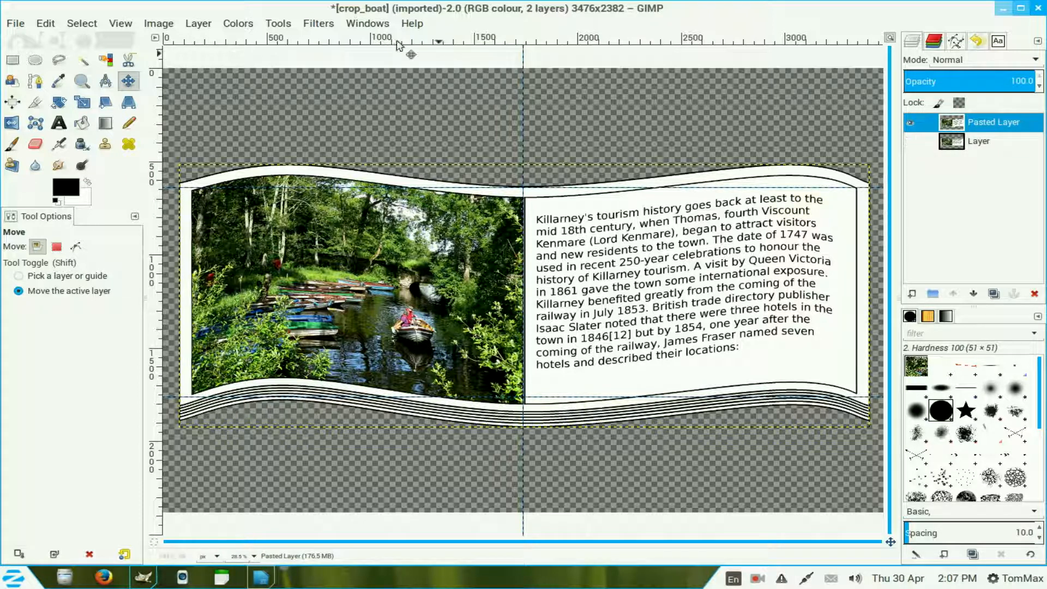
pyautogui.click(314, 26)
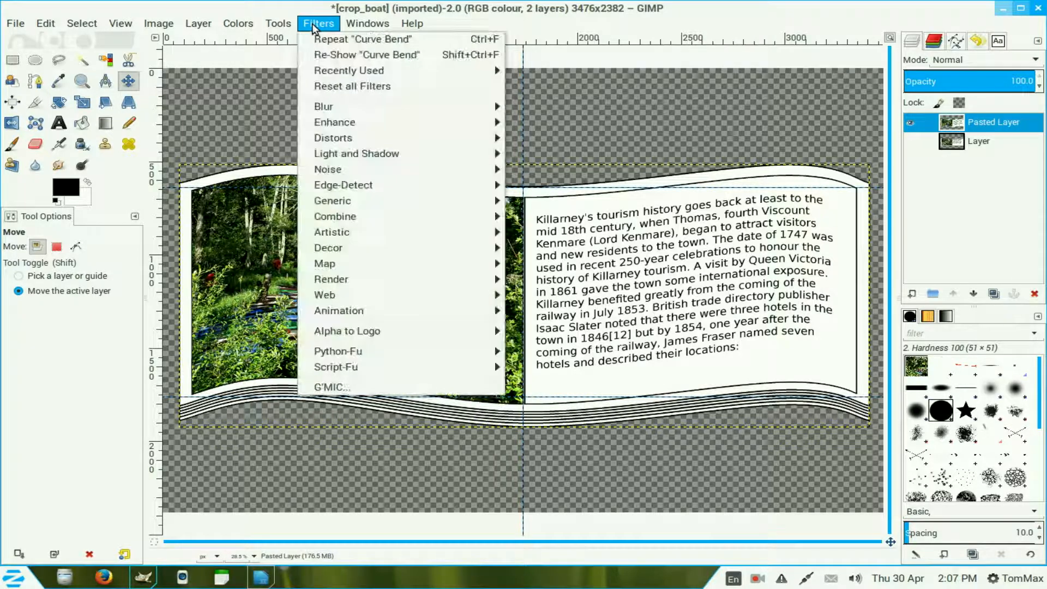
pyautogui.moveTo(382, 155)
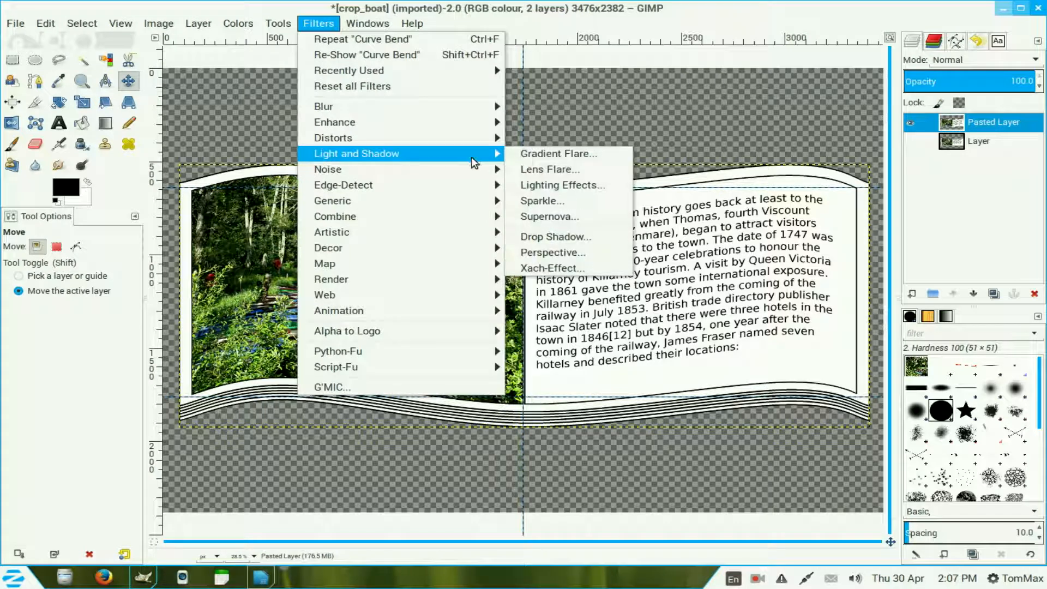
pyautogui.click(594, 237)
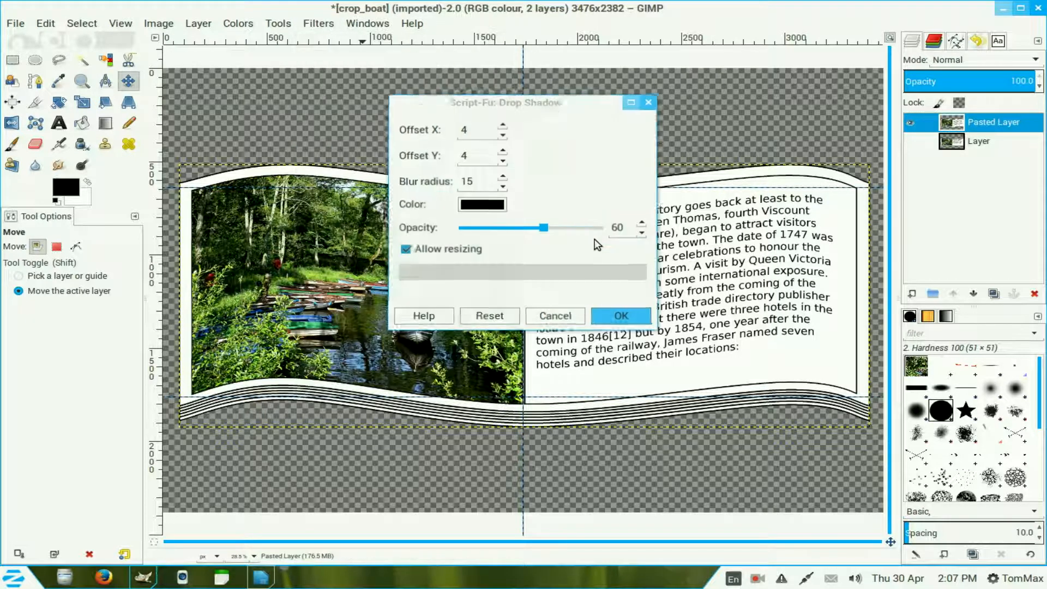
pyautogui.moveTo(544, 234); pyautogui.dragTo(553, 234)
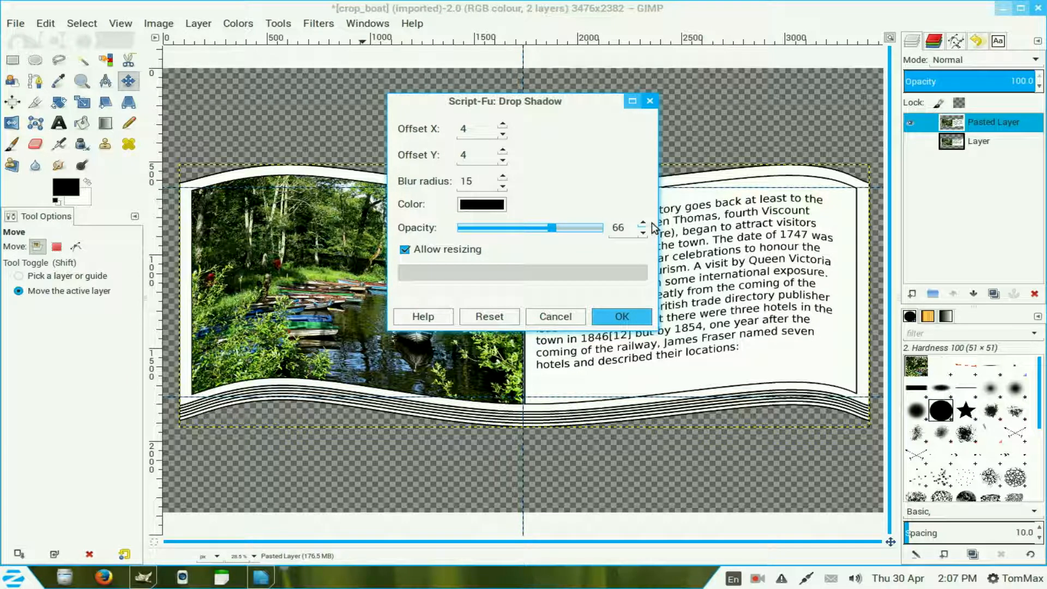
pyautogui.click(644, 225)
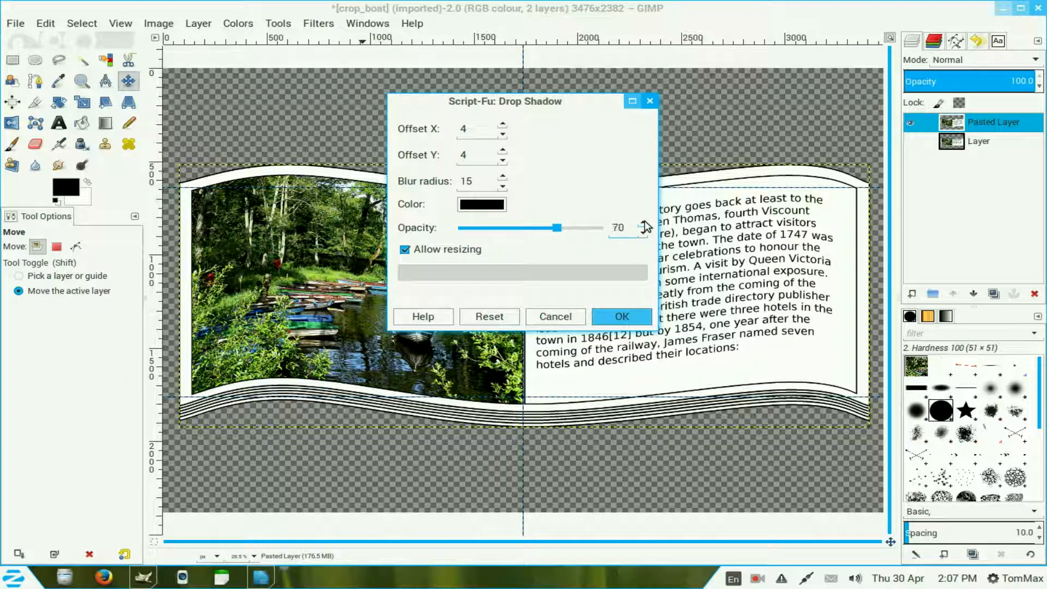
pyautogui.click(645, 225)
pyautogui.click(644, 225)
pyautogui.click(622, 315)
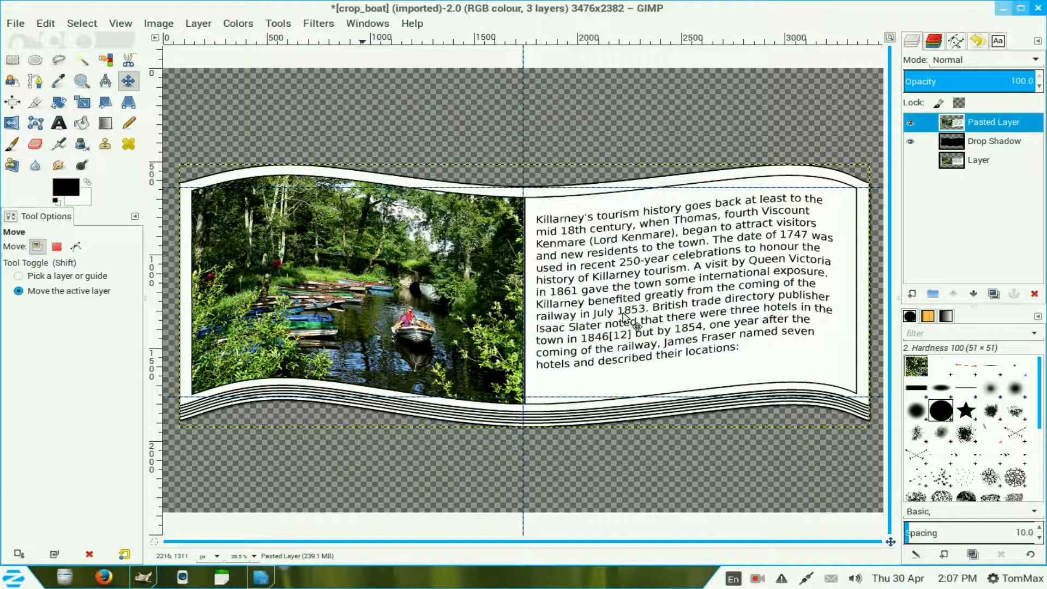
# Step: Offset the drop shadow slightly down and to the right, and merge the magazine layer down onto it
pyautogui.click(944, 143)
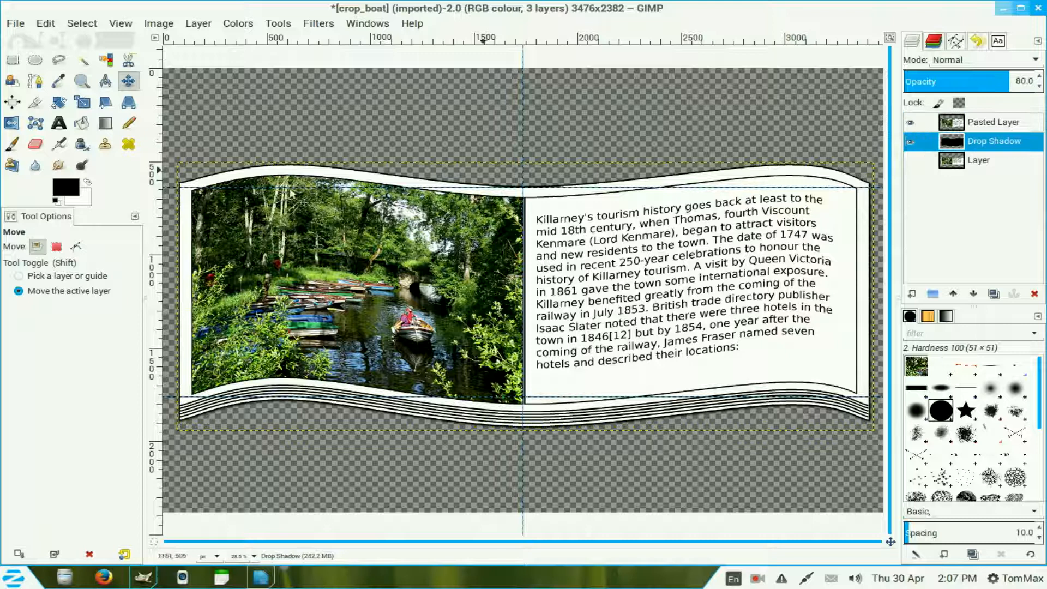
pyautogui.click(128, 81)
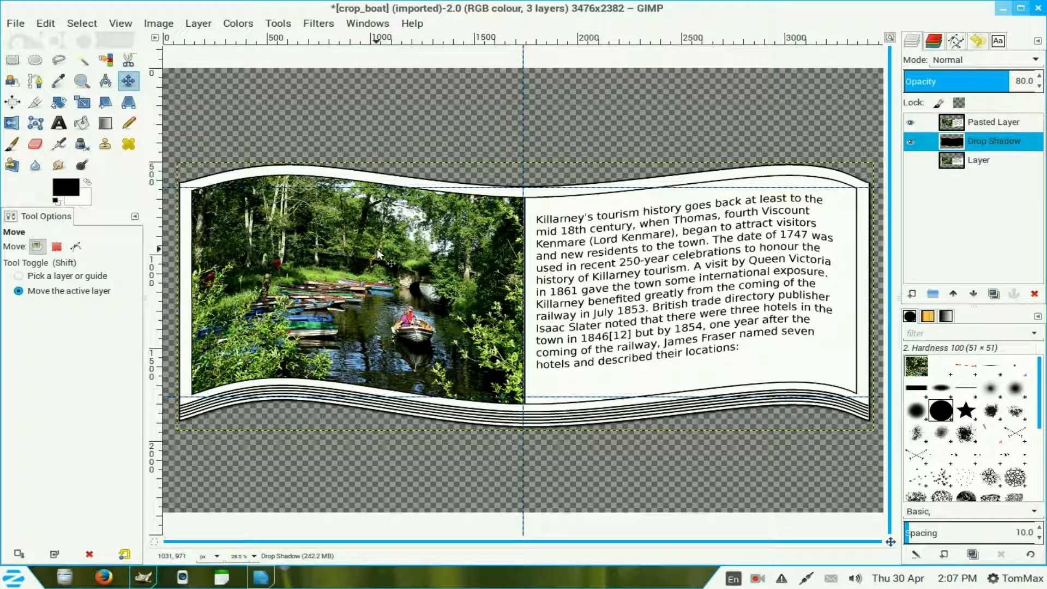
pyautogui.moveTo(378, 248); pyautogui.dragTo(383, 254)
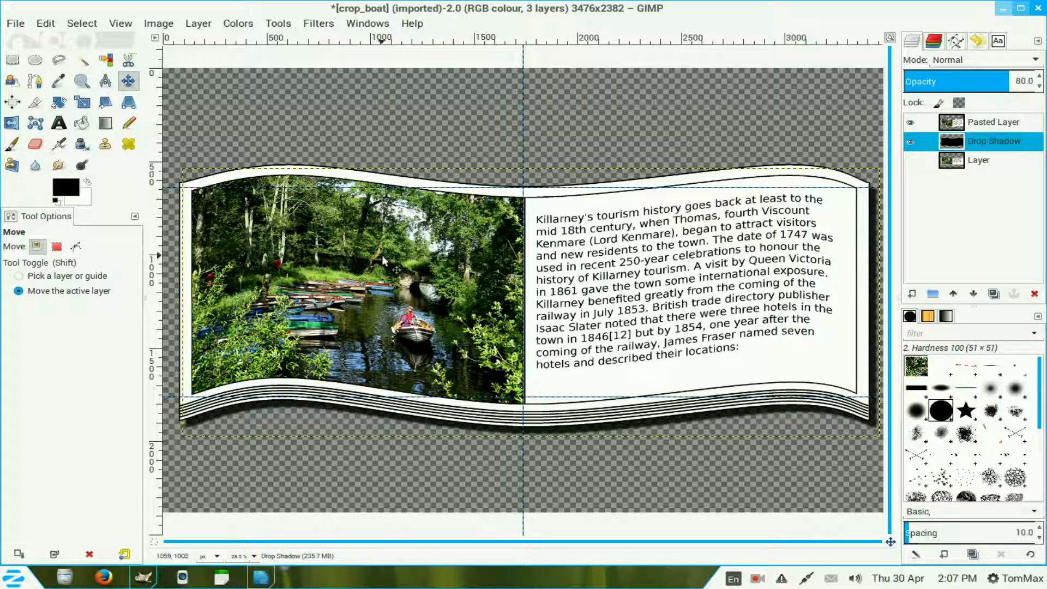
pyautogui.click(969, 123)
pyautogui.rightClick(970, 123)
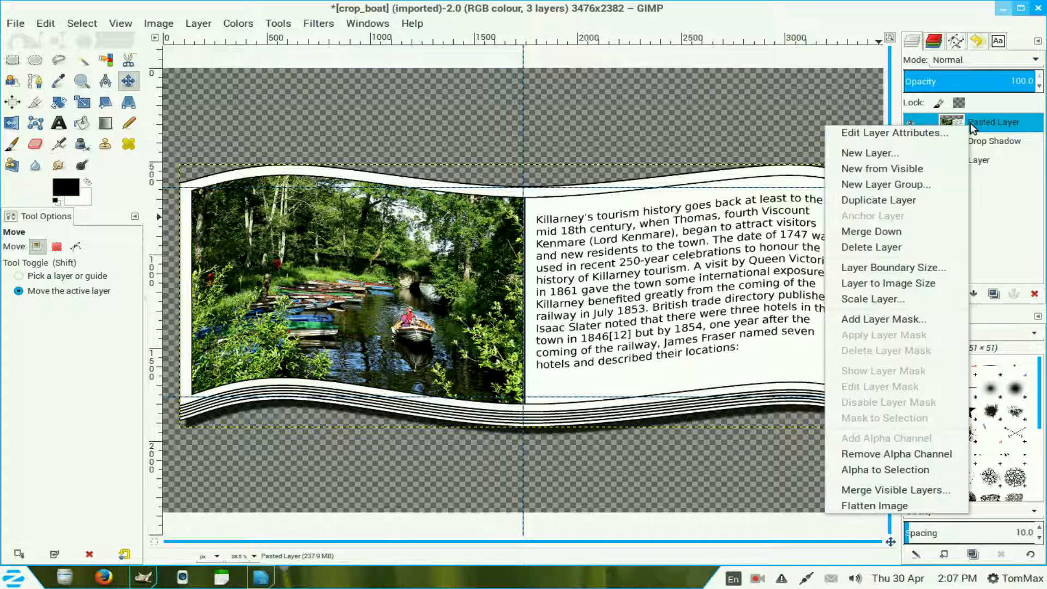
pyautogui.click(915, 238)
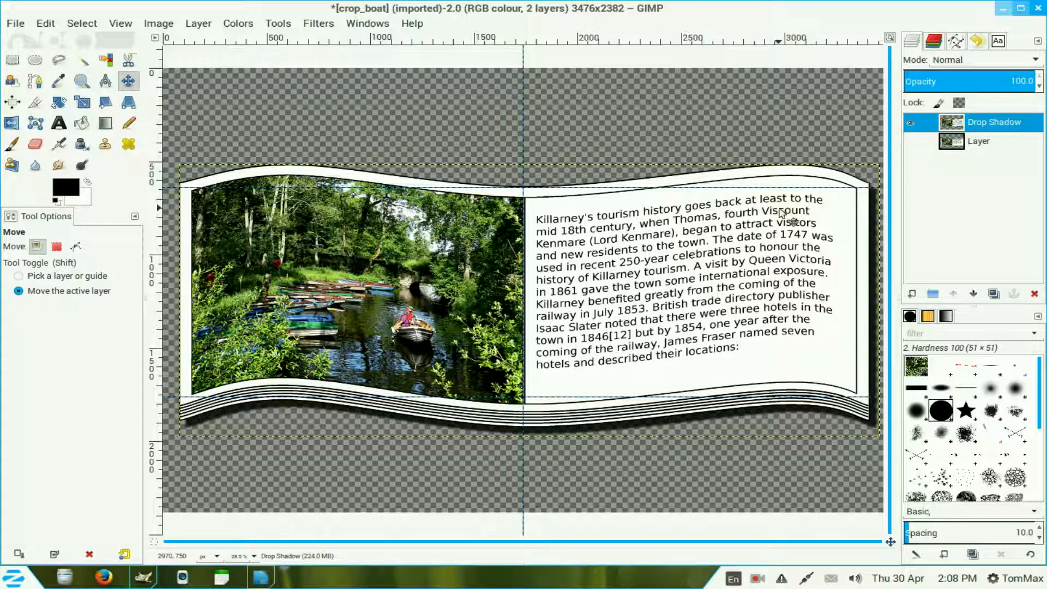
# Step: Apply a perspective transform raising both upper corners, with the left one pulled inward, and move the magazine slightly down and left
pyautogui.click(130, 105)
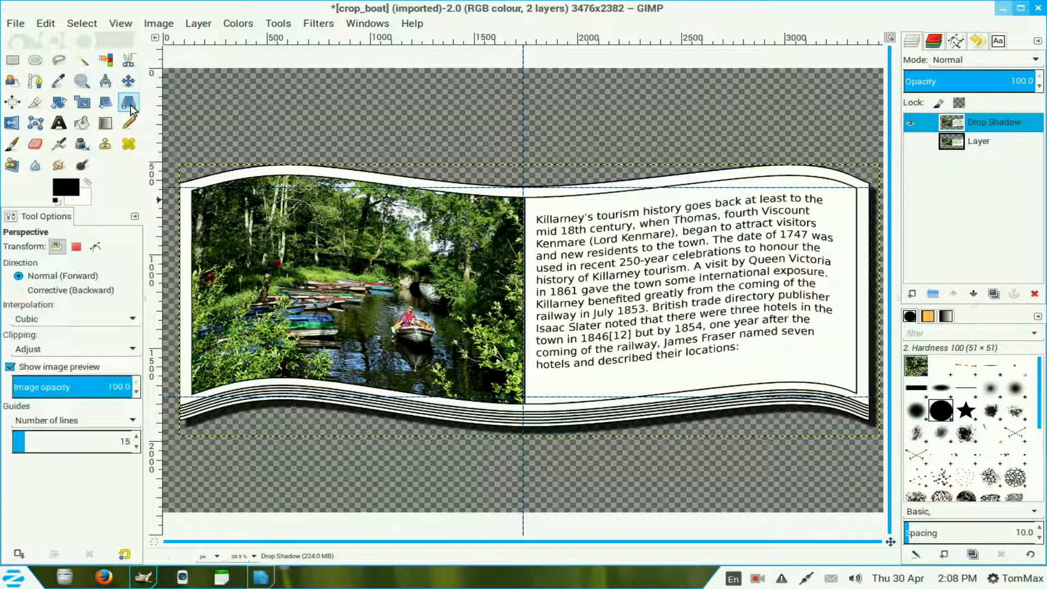
pyautogui.click(187, 189)
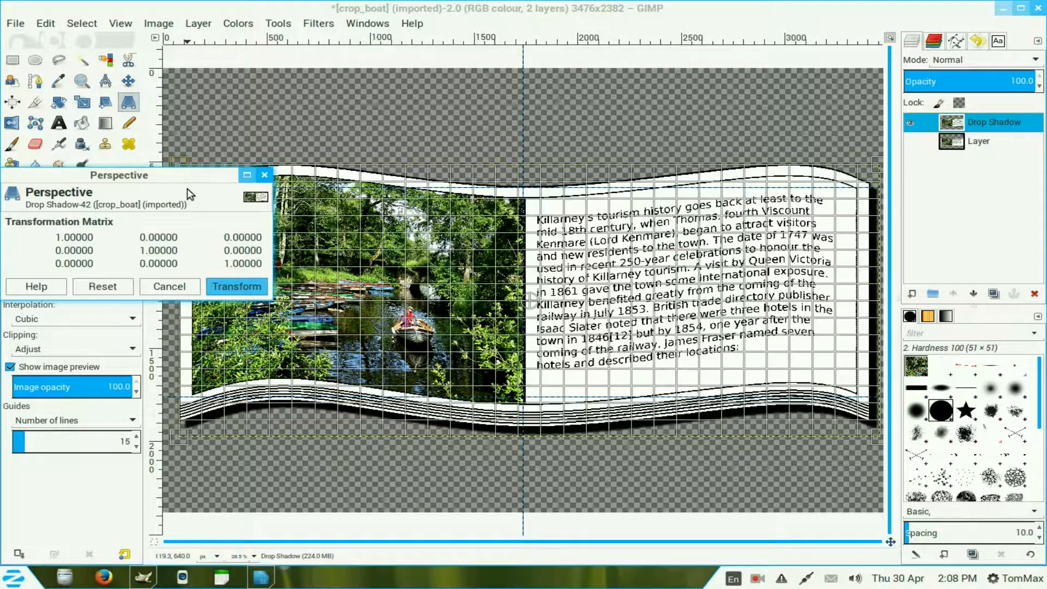
pyautogui.moveTo(165, 175); pyautogui.dragTo(167, 219)
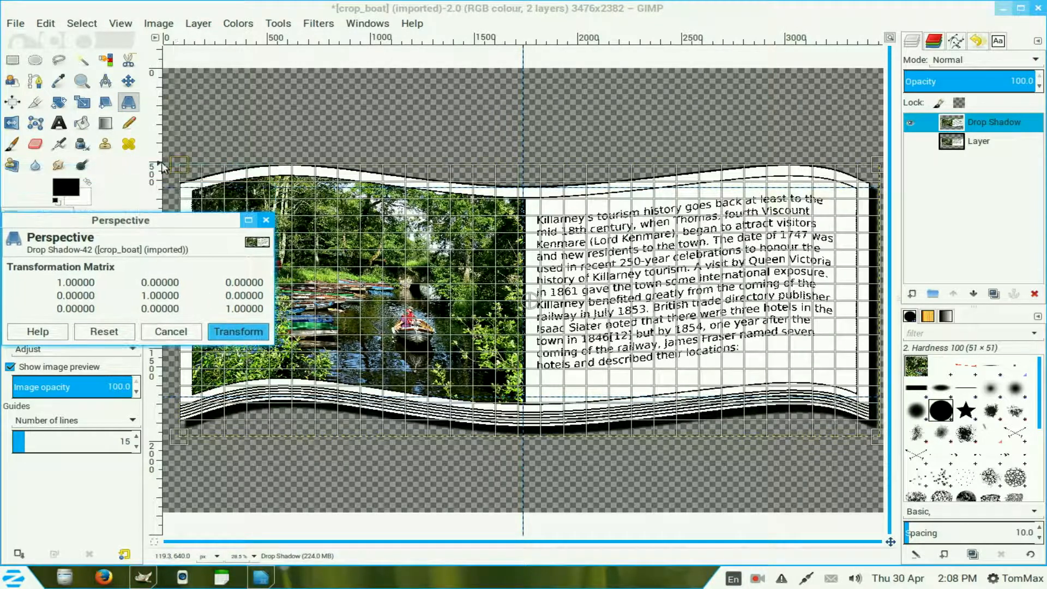
pyautogui.moveTo(187, 173); pyautogui.dragTo(258, 83)
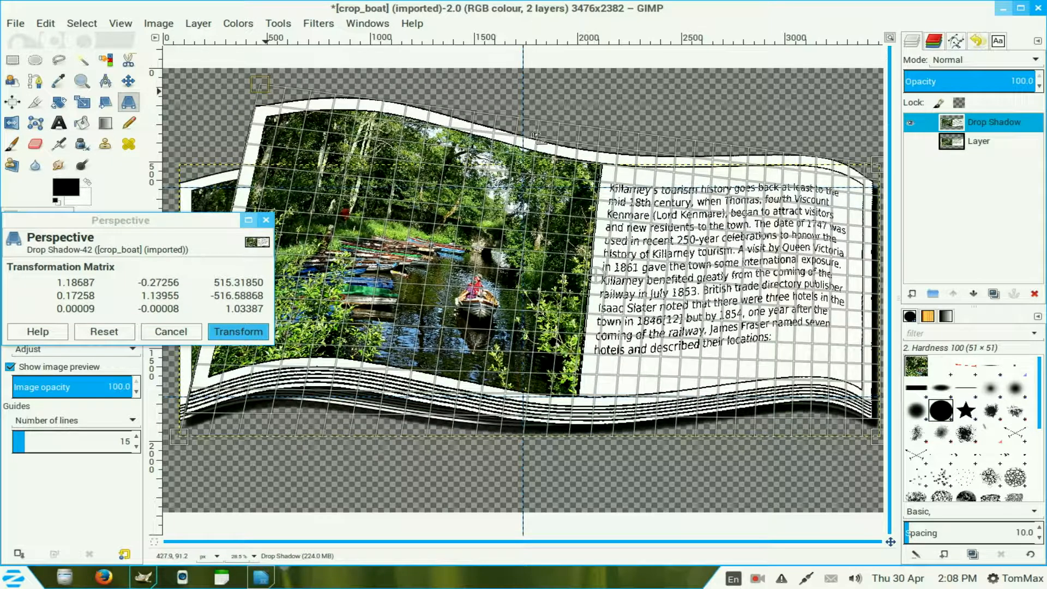
pyautogui.moveTo(874, 168); pyautogui.dragTo(866, 92)
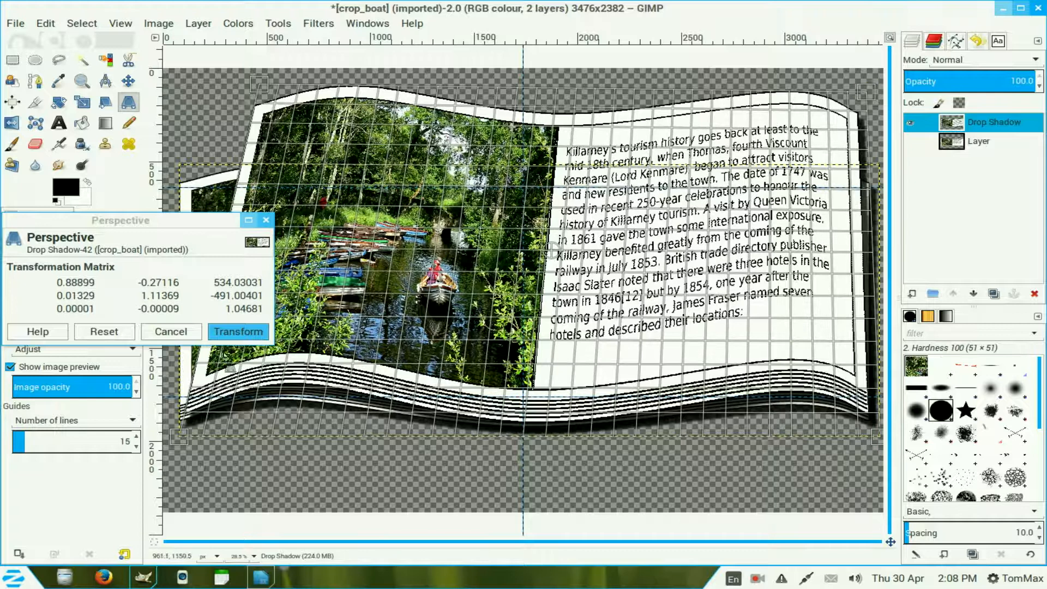
pyautogui.click(255, 333)
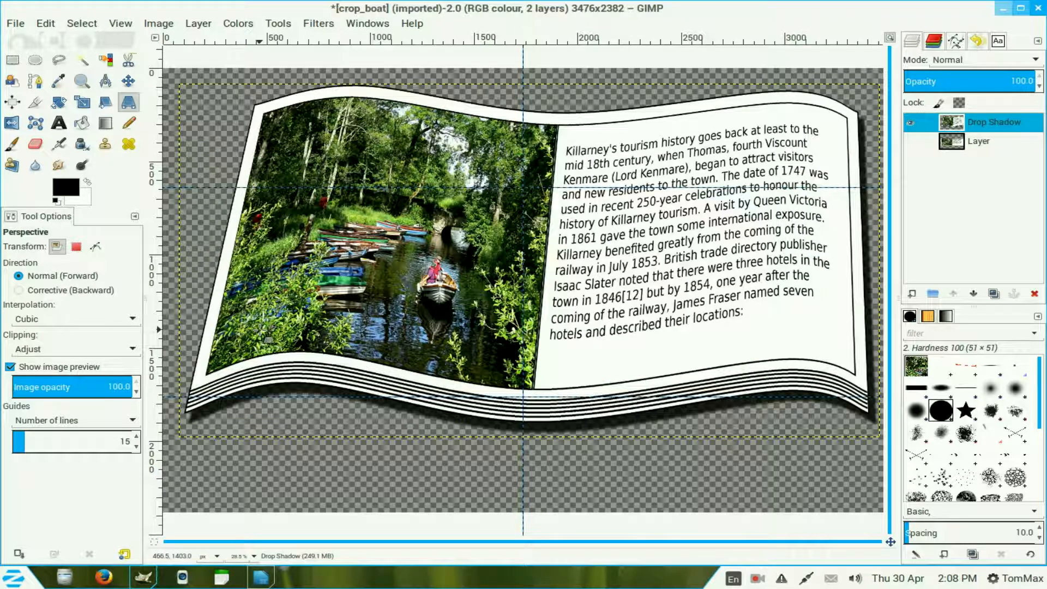
pyautogui.click(128, 83)
pyautogui.moveTo(534, 212); pyautogui.dragTo(520, 238)
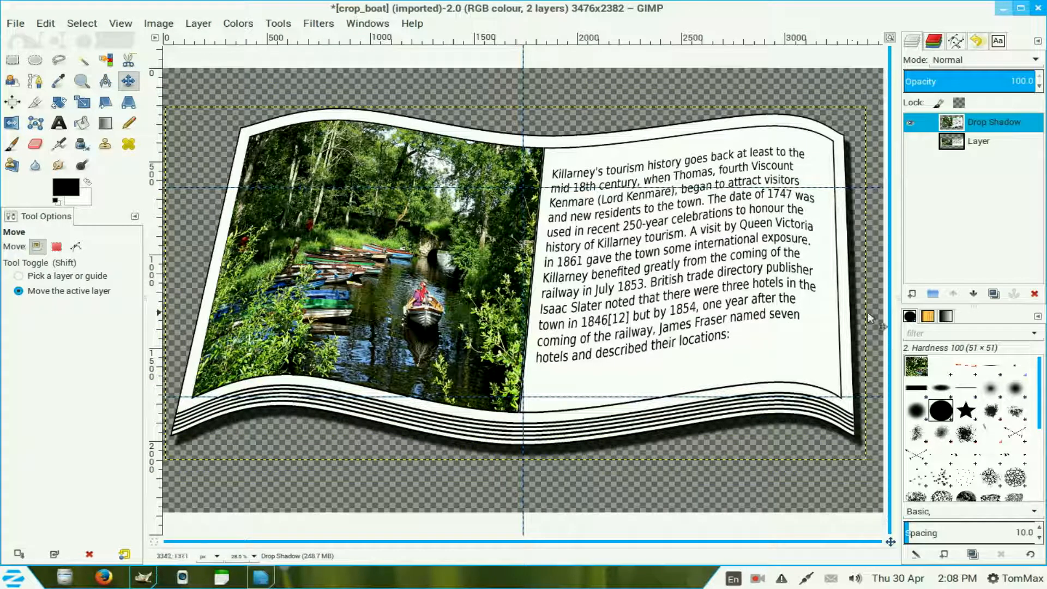
# Step: Add a transparent image-sized layer, fill it with the Pine pattern and place it directly beneath the magazine layer
pyautogui.click(908, 295)
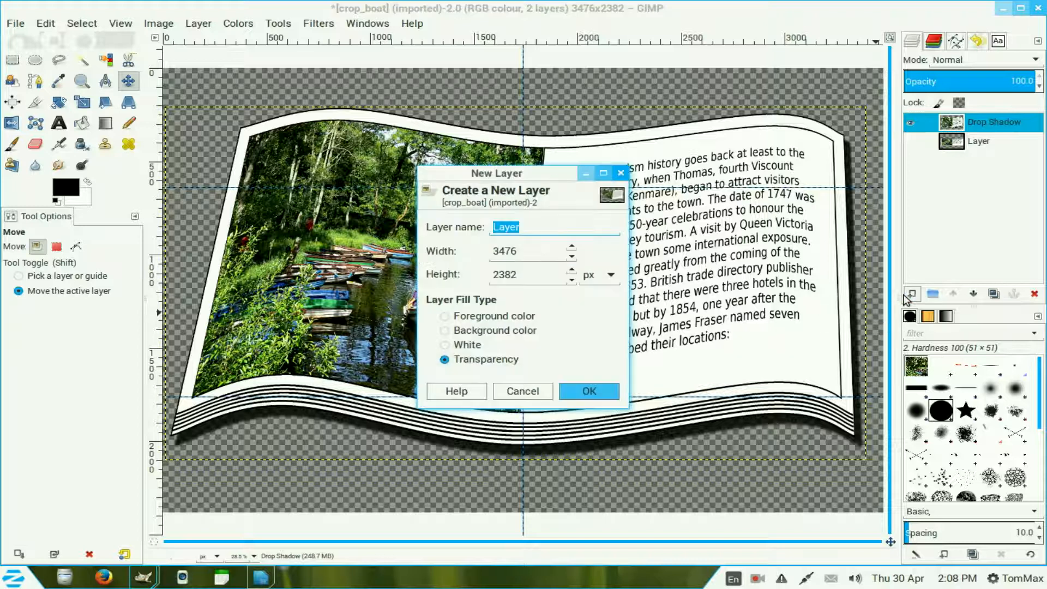
pyautogui.click(579, 393)
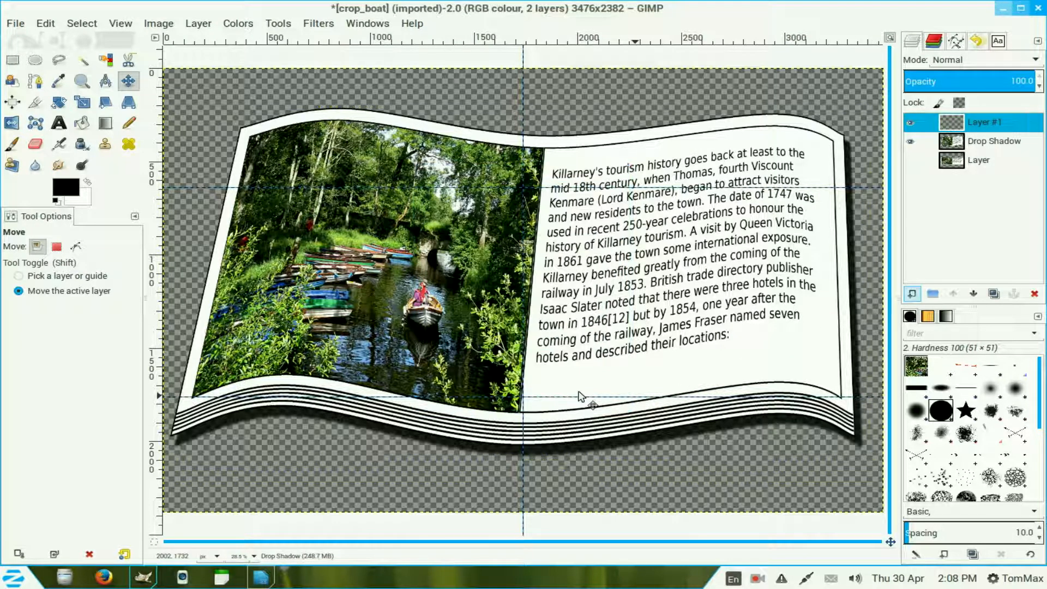
pyautogui.click(928, 317)
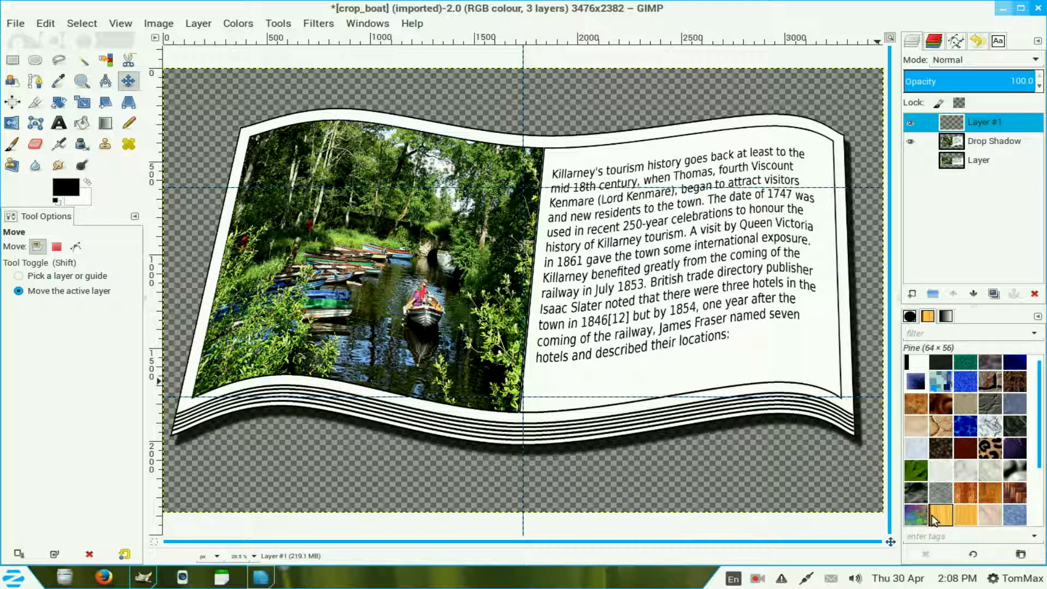
pyautogui.moveTo(949, 520); pyautogui.dragTo(725, 463)
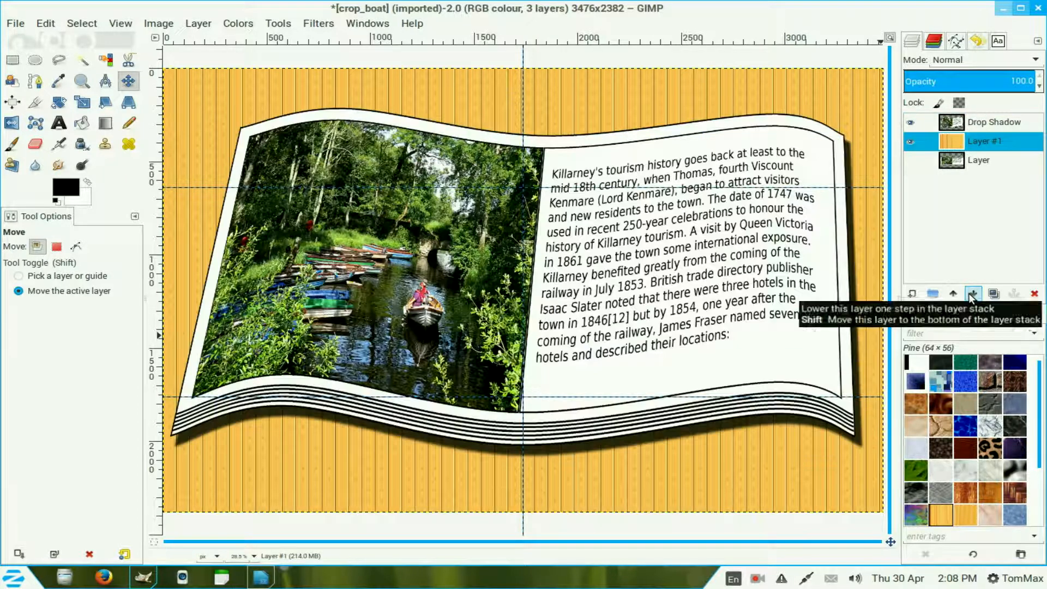
# Step: Flatten the image into a single layer and remove all guides
pyautogui.rightClick(963, 123)
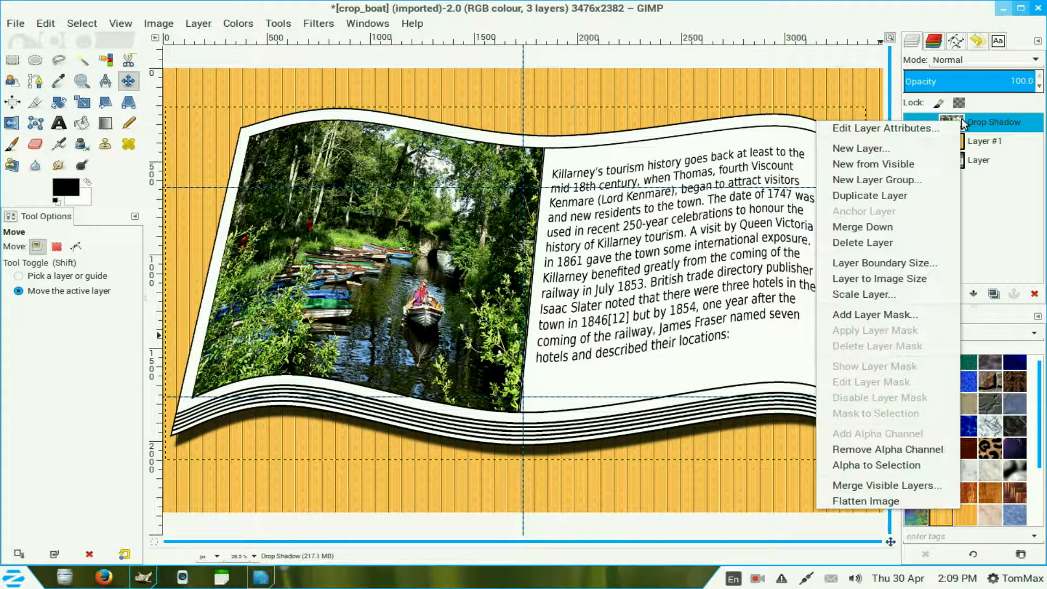
pyautogui.click(887, 502)
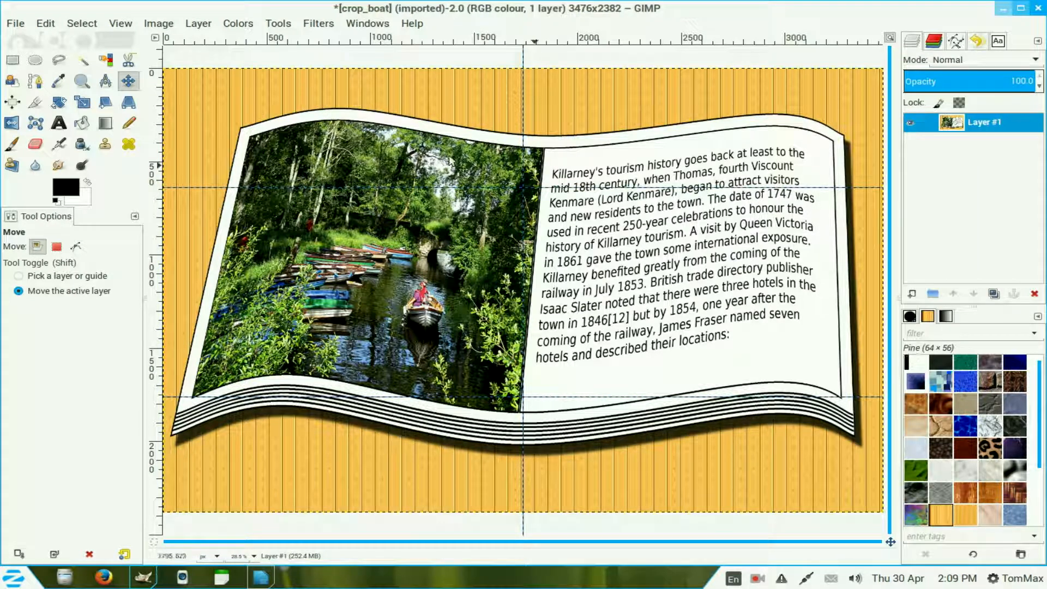
pyautogui.click(158, 23)
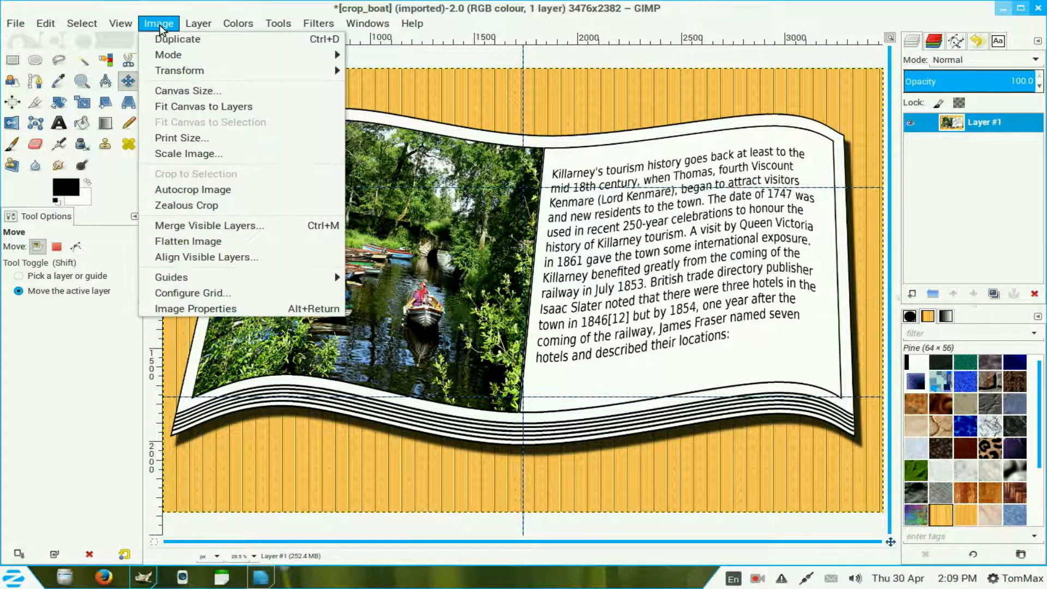
pyautogui.moveTo(273, 277)
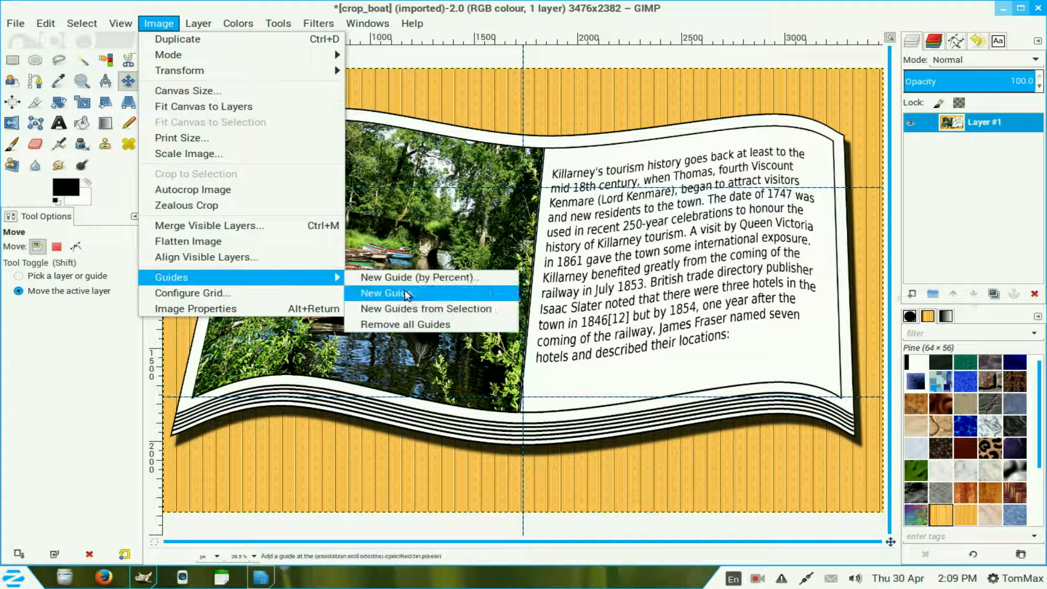
pyautogui.click(455, 325)
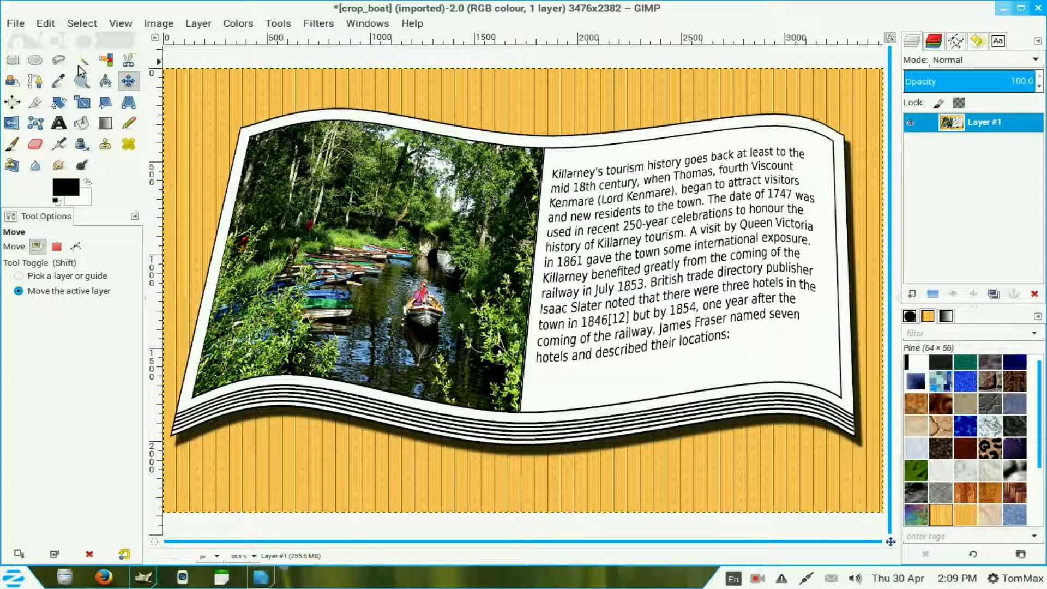
# Step: Export the image to the Desktop as crop_boamagazine-2t.jpg with the default JPEG settings
pyautogui.click(16, 25)
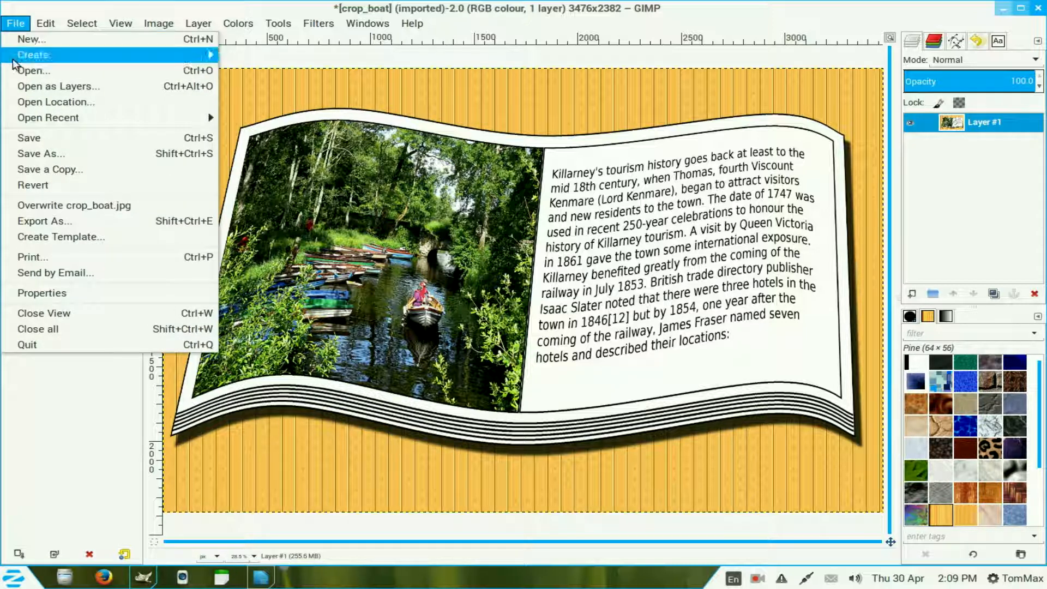
pyautogui.click(15, 224)
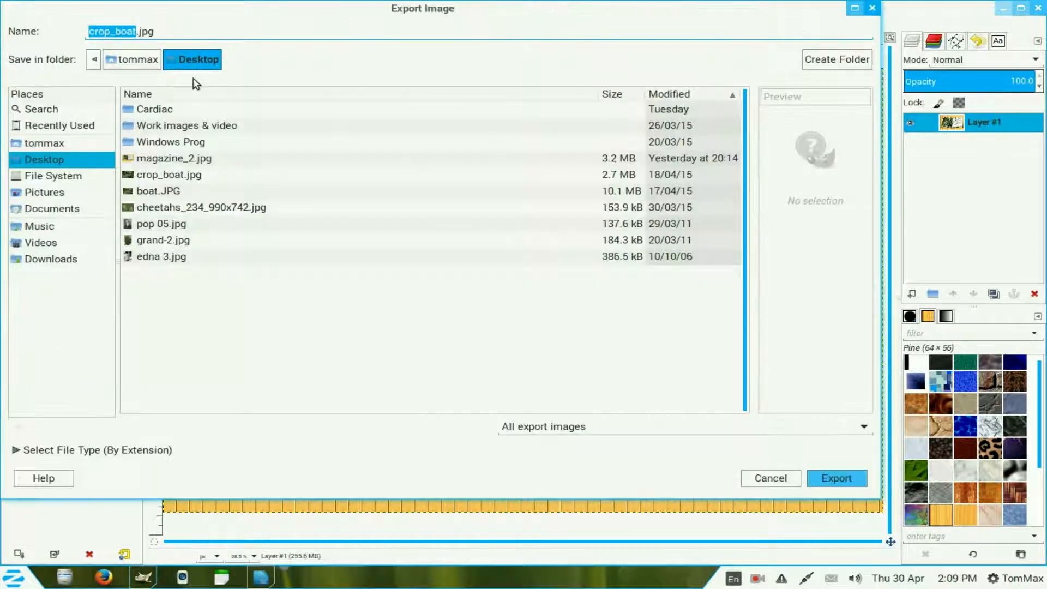
pyautogui.click(133, 31)
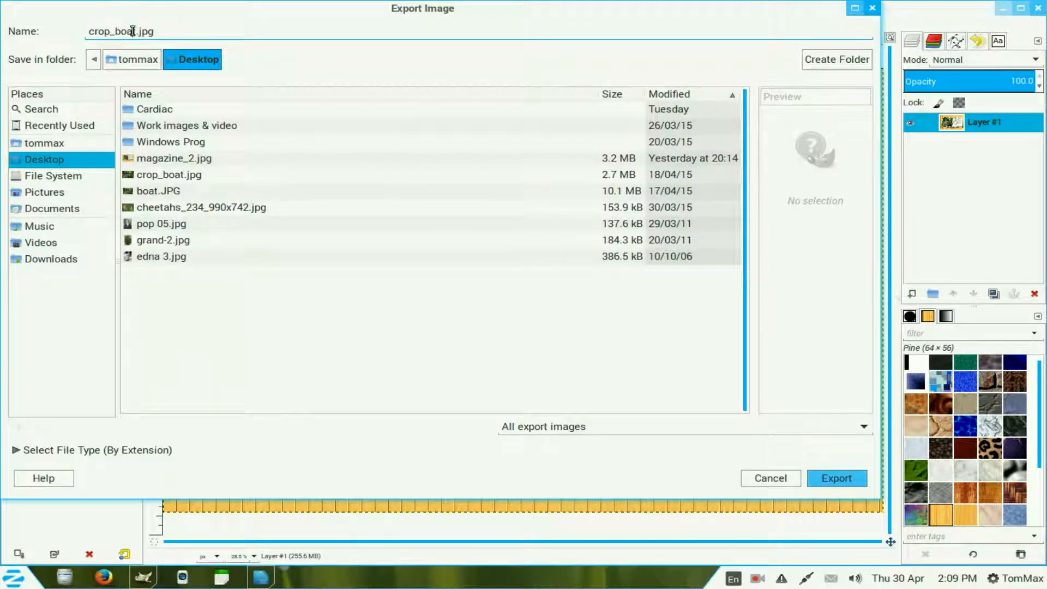
pyautogui.write('ma')
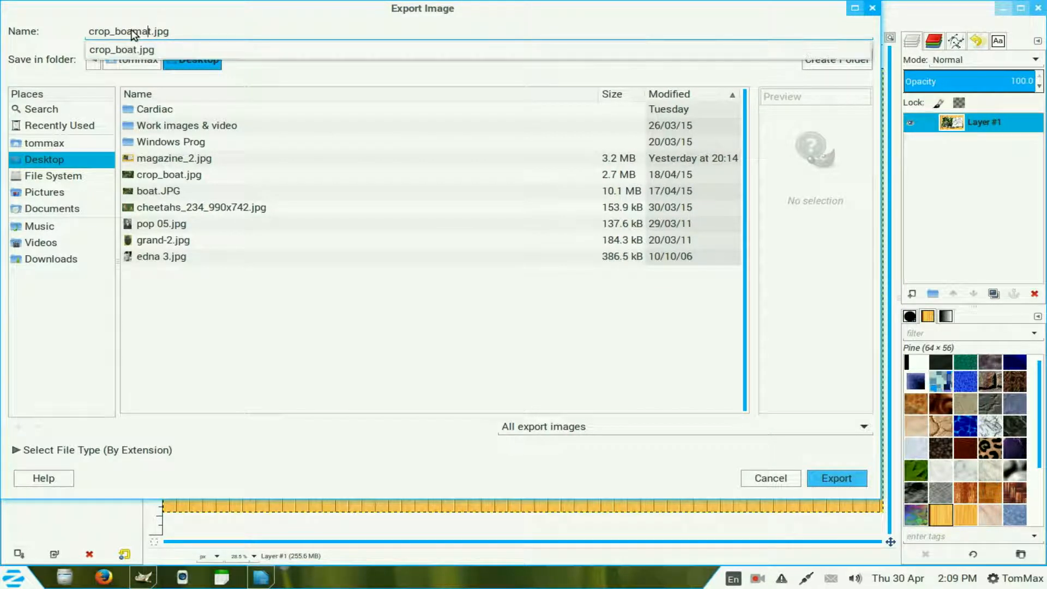
pyautogui.write('gazine-2')
pyautogui.press('Return')
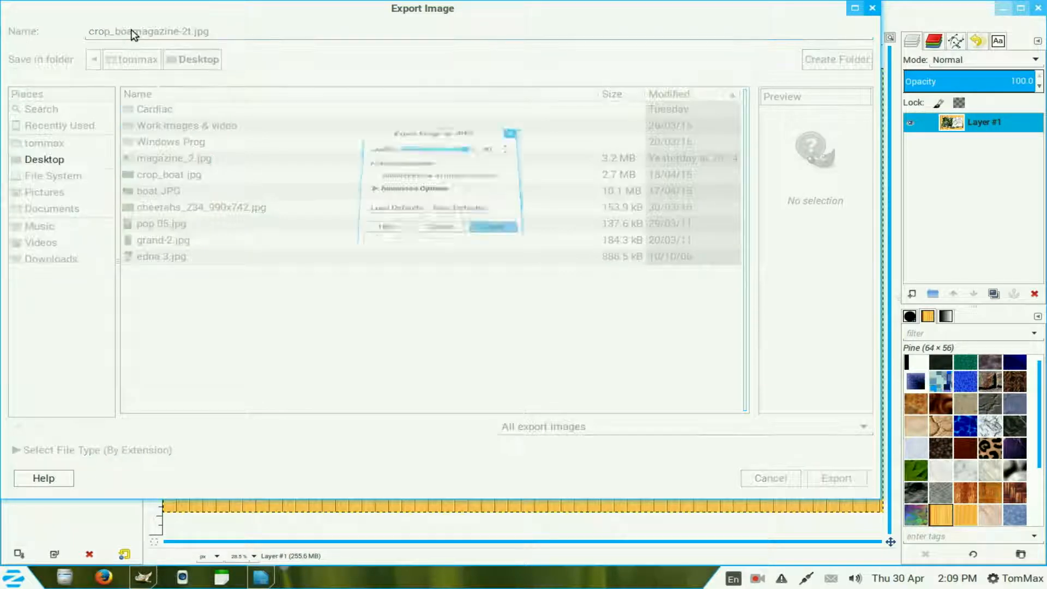
pyautogui.click(518, 256)
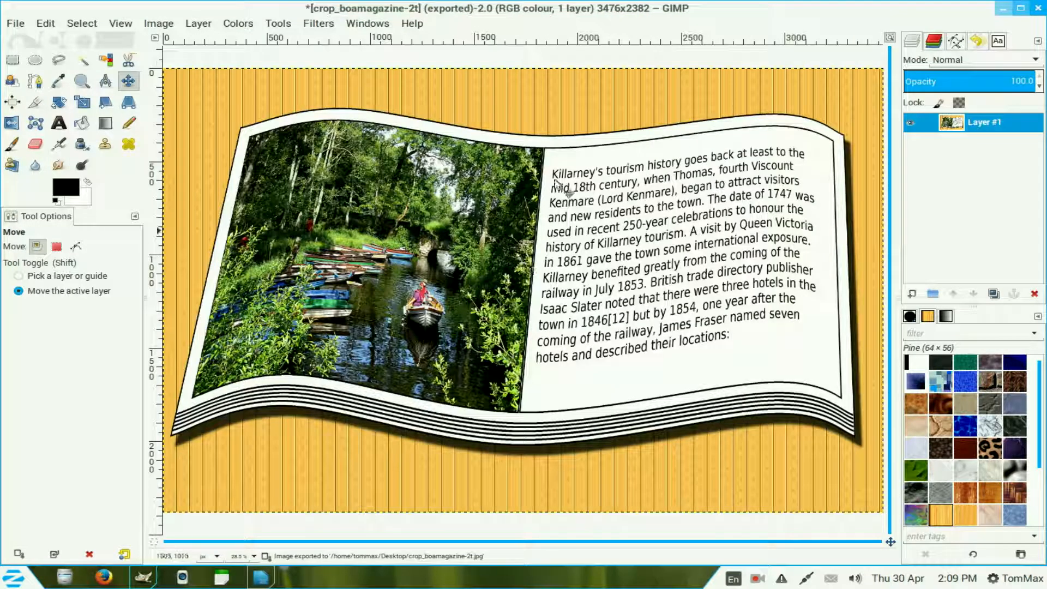
# Step: Quit GIMP discarding the unsaved changes, and view the exported crop_boamagazine-2t.jpg in a maximized image viewer
pyautogui.click(16, 23)
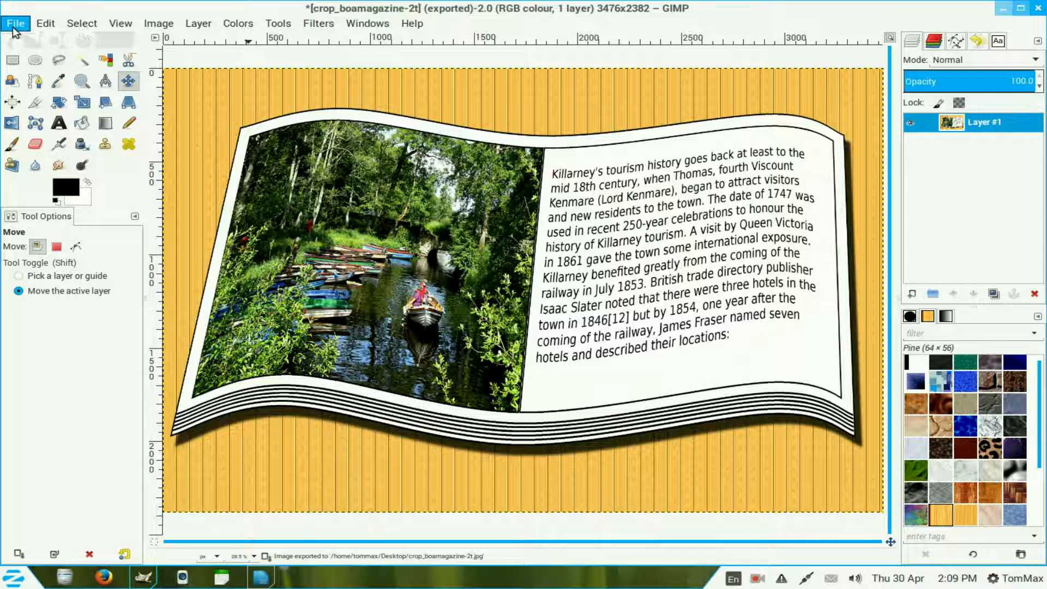
pyautogui.click(44, 342)
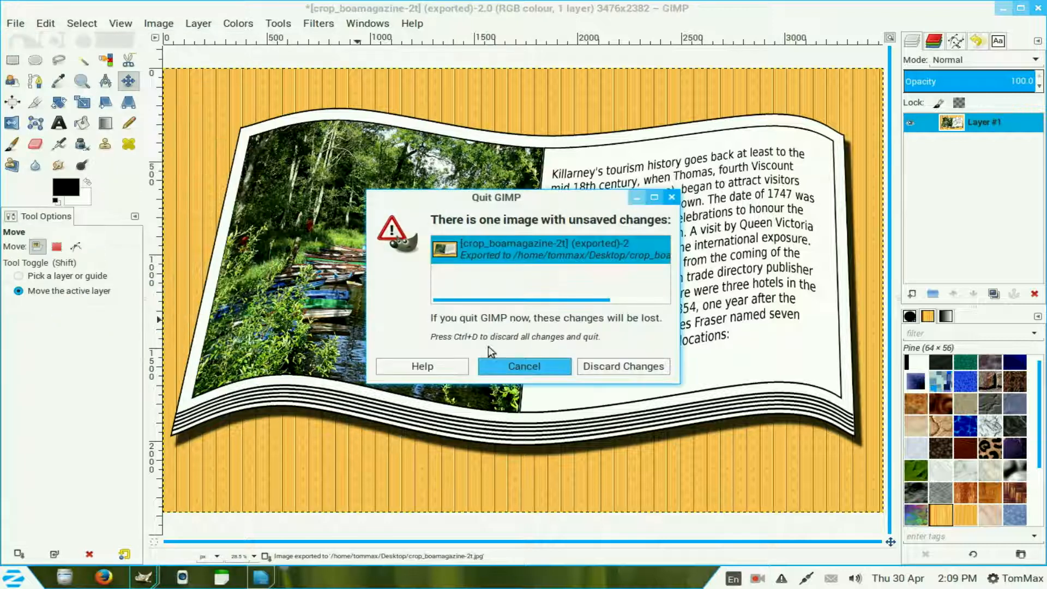
pyautogui.click(655, 374)
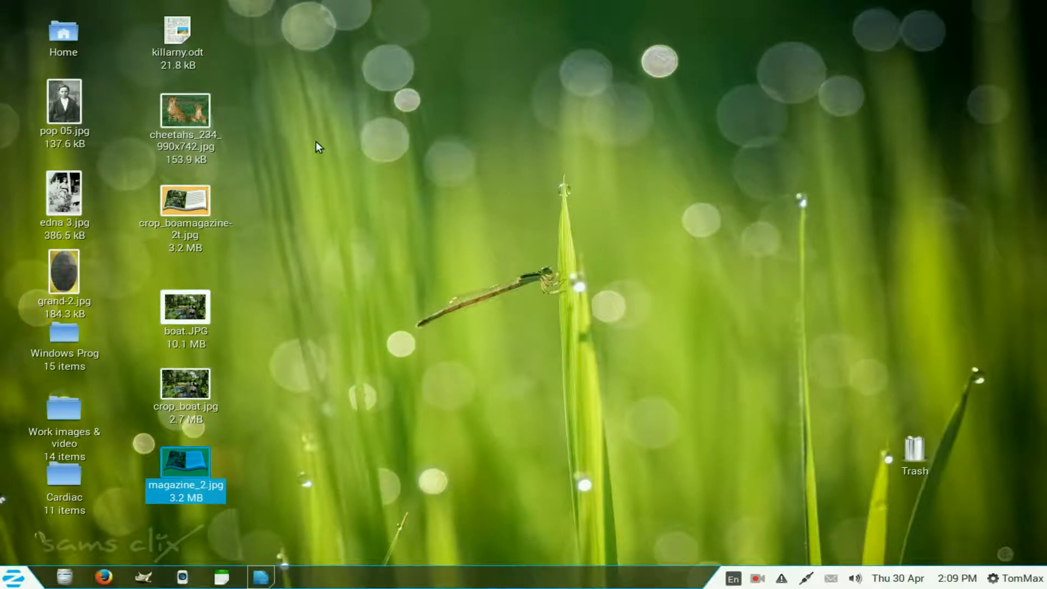
pyautogui.doubleClick(204, 202)
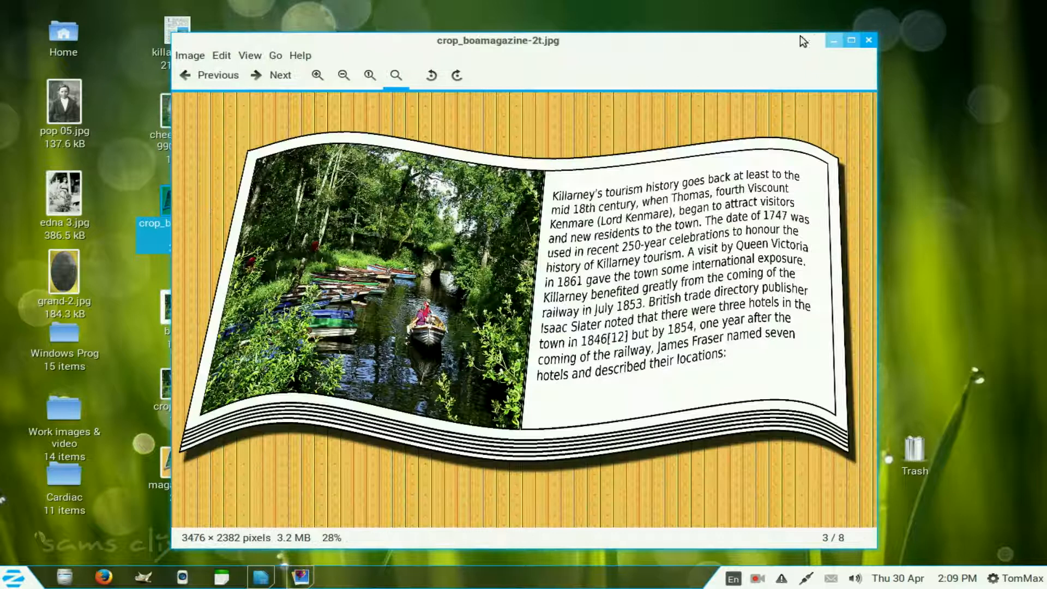
pyautogui.click(851, 41)
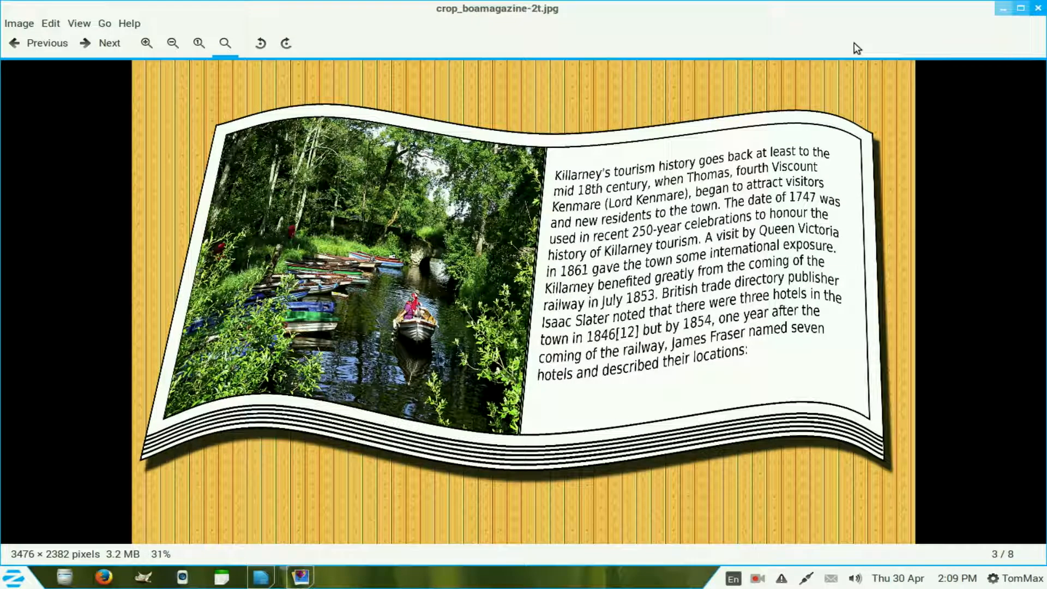